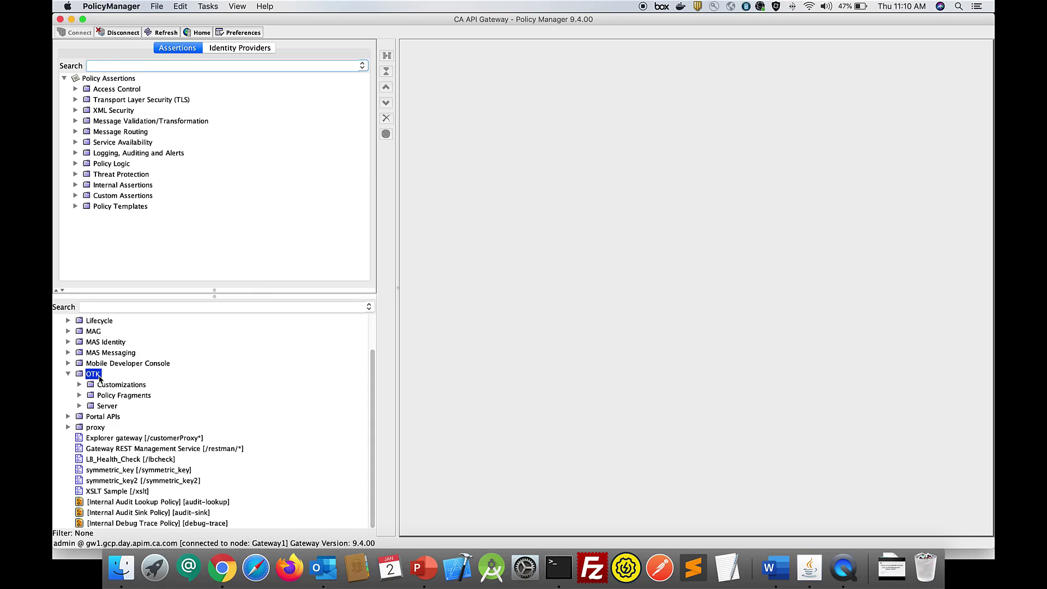
# - Examine the OTK Customizations folder, including its authentication and Authorization Server subfolders and the #OTK Generate JWT OAuth Token policy, then collapse it
pyautogui.click(117, 385)
pyautogui.click(79, 384)
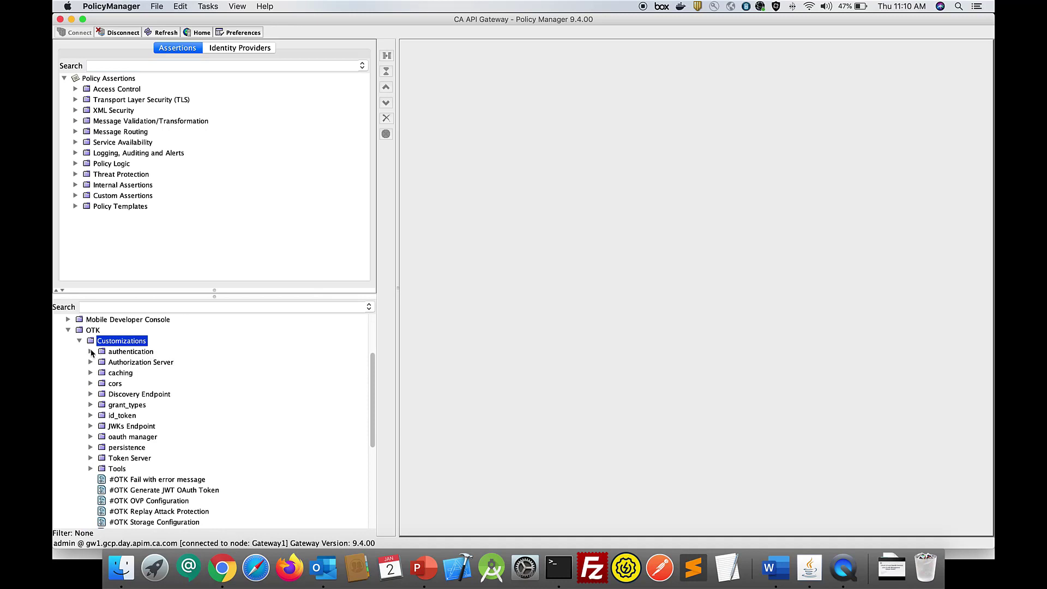
pyautogui.click(91, 352)
pyautogui.click(91, 351)
pyautogui.click(124, 364)
pyautogui.click(91, 362)
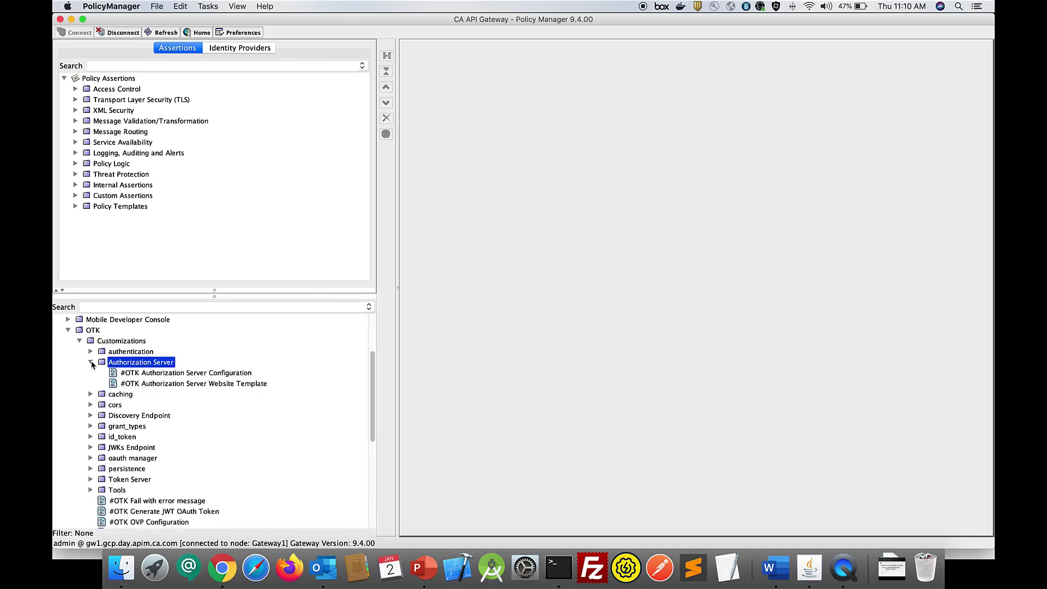
pyautogui.click(91, 362)
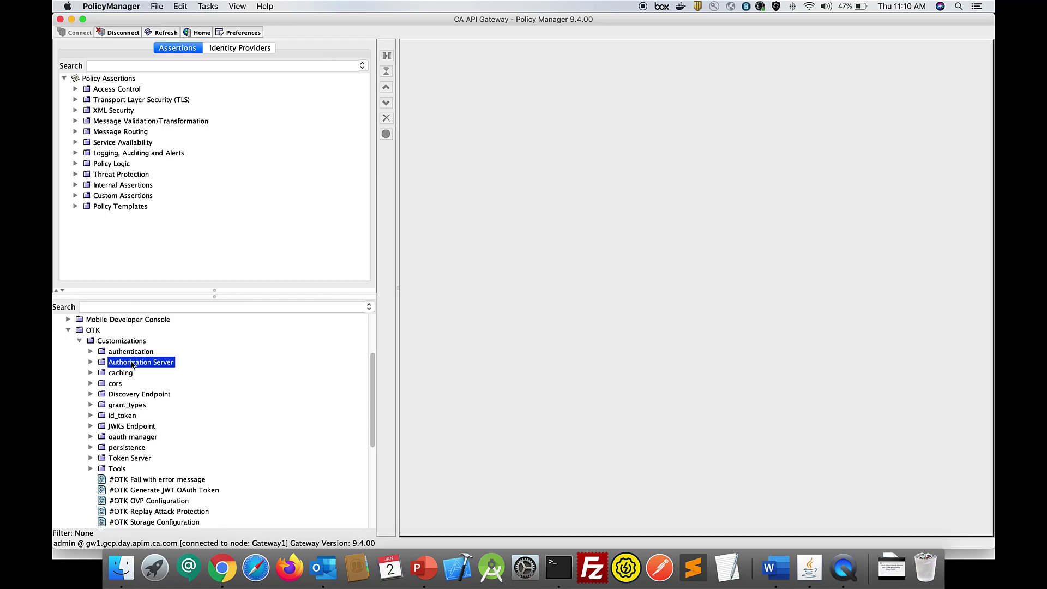
pyautogui.scroll(-5, 187, 404)
pyautogui.click(210, 436)
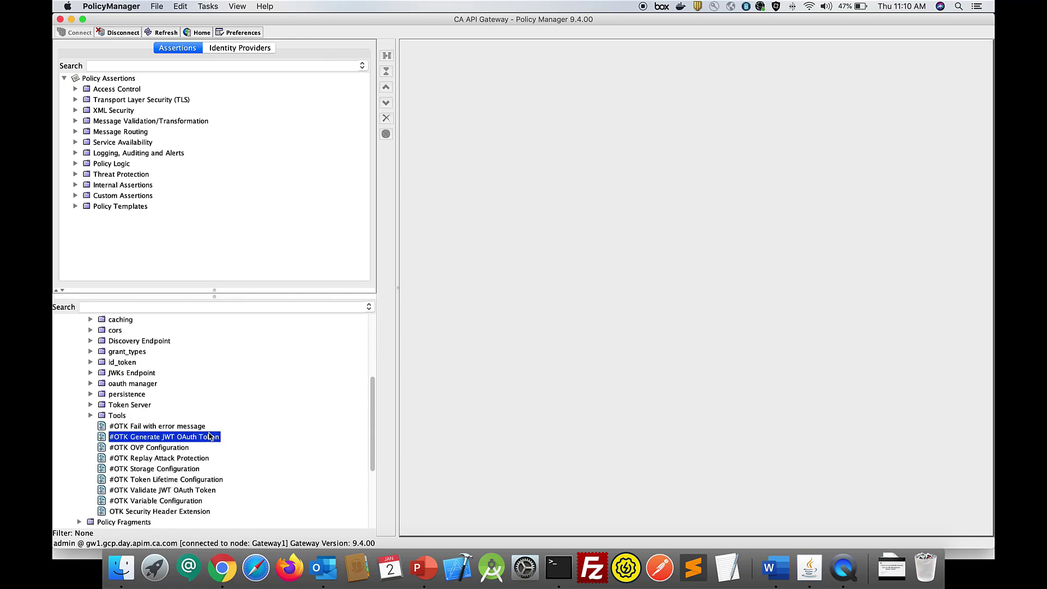
pyautogui.scroll(4, 212, 441)
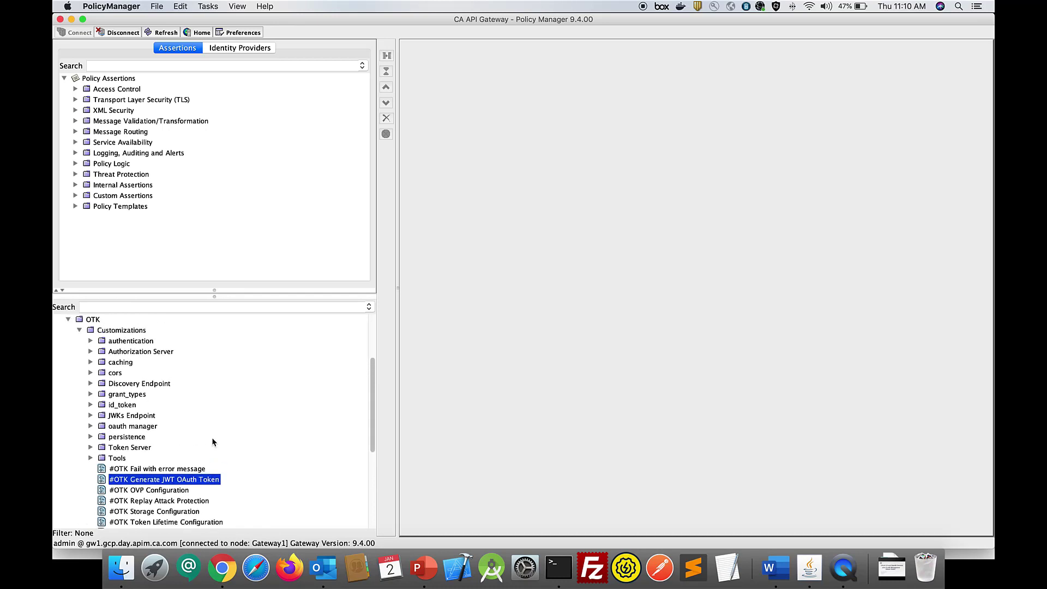
pyautogui.click(79, 330)
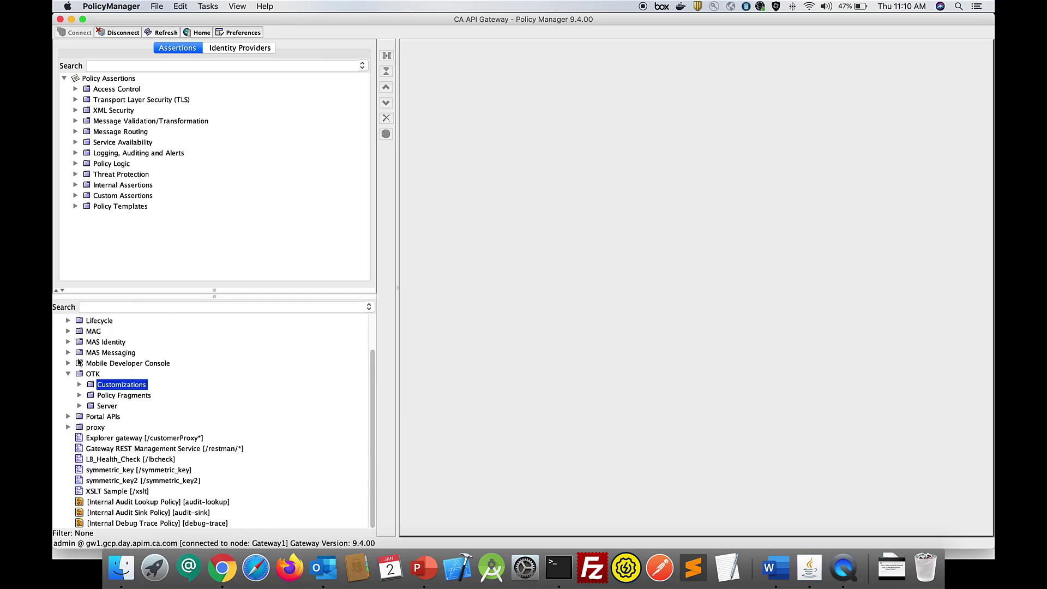
# - Examine the validation - verification folder under OTK Policy Fragments, including OTK Require OAuth 2.0 Token, and collapse that folder
pyautogui.click(79, 395)
pyautogui.click(140, 396)
pyautogui.scroll(-7, 180, 399)
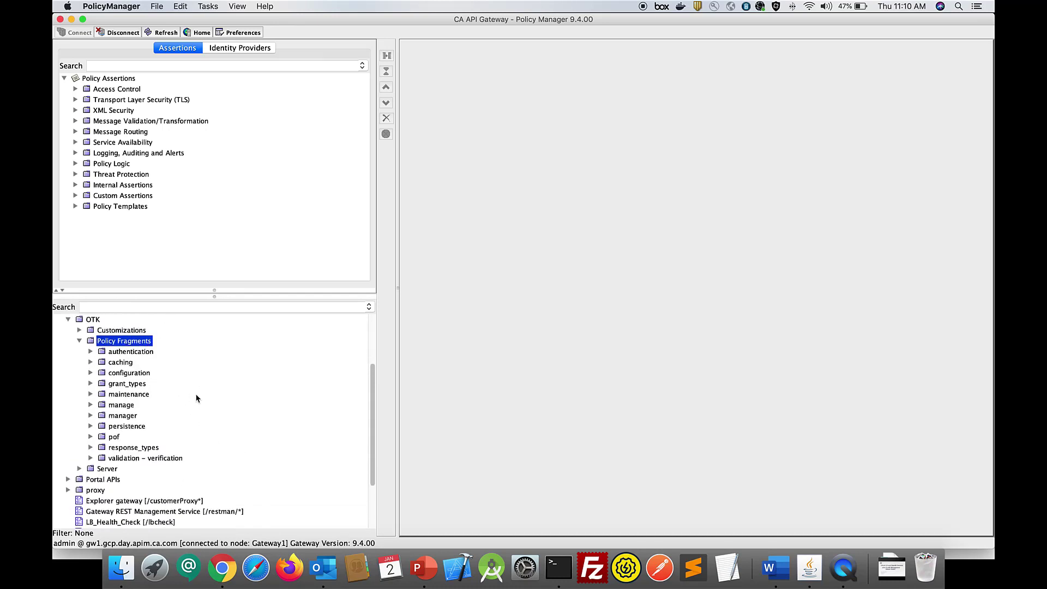
pyautogui.click(98, 448)
pyautogui.click(90, 437)
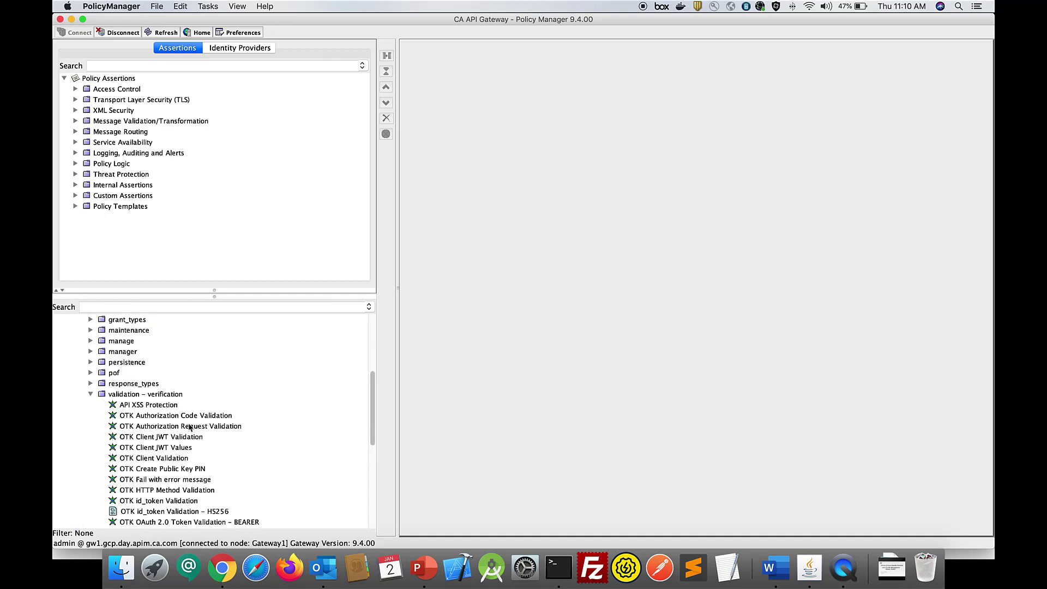
pyautogui.scroll(-5, 198, 413)
pyautogui.click(198, 406)
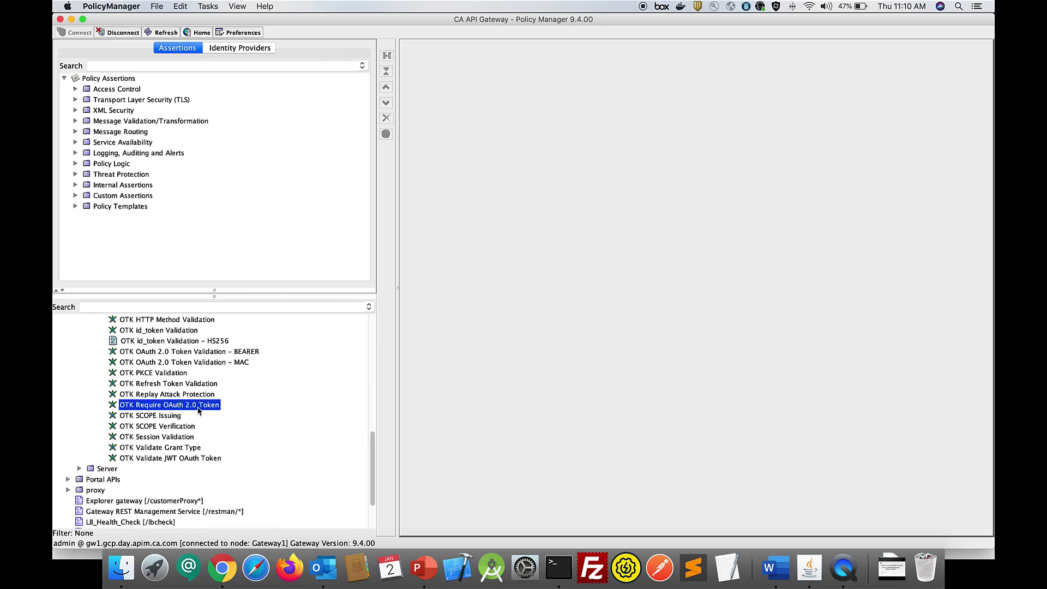
pyautogui.scroll(2, 200, 411)
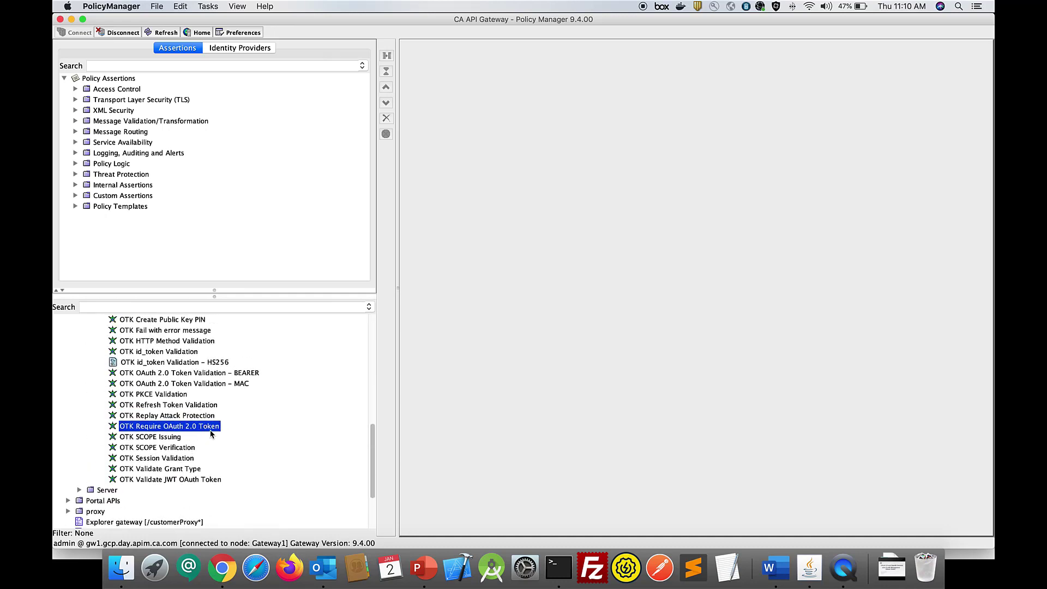
pyautogui.scroll(2, 213, 432)
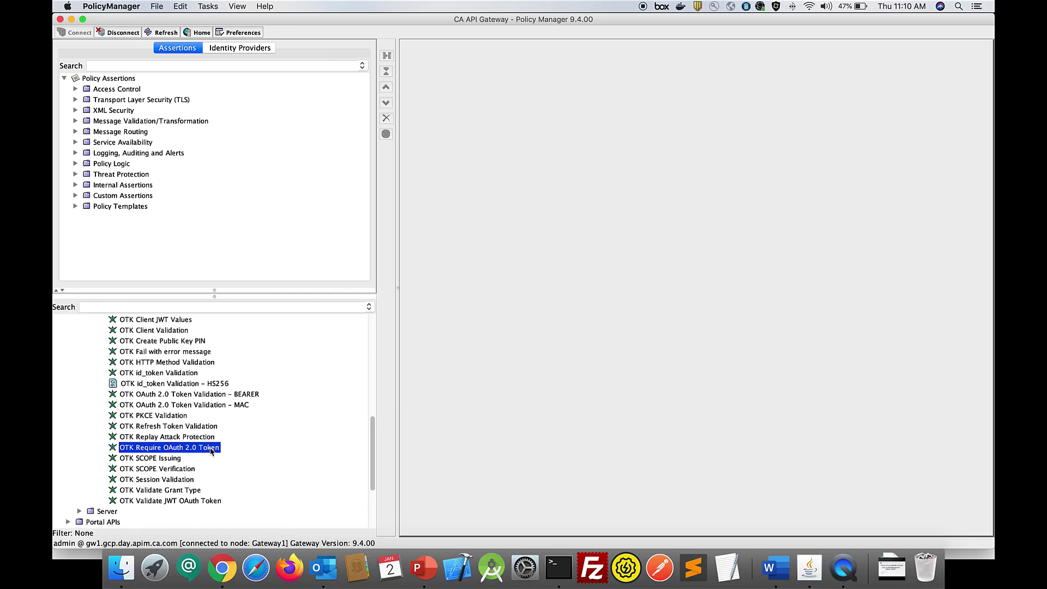
pyautogui.scroll(6, 211, 450)
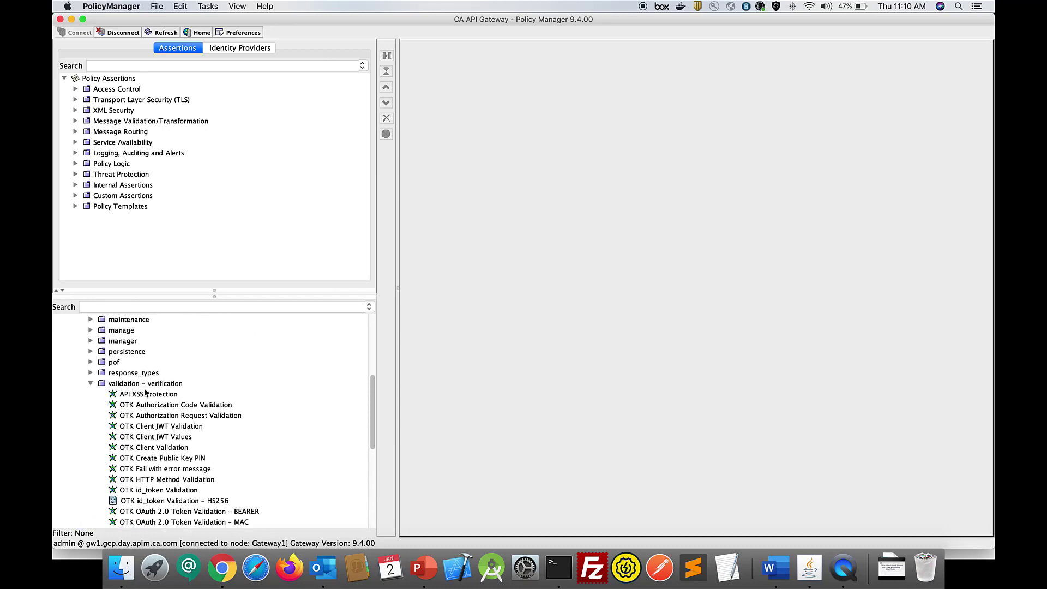
pyautogui.click(91, 385)
# - Open the protected resource [/oauth/v2/protectedapi*] service policy from the demo folder under OTK Server, DMZ, OAuth 2.0, ResourceServer
pyautogui.click(79, 406)
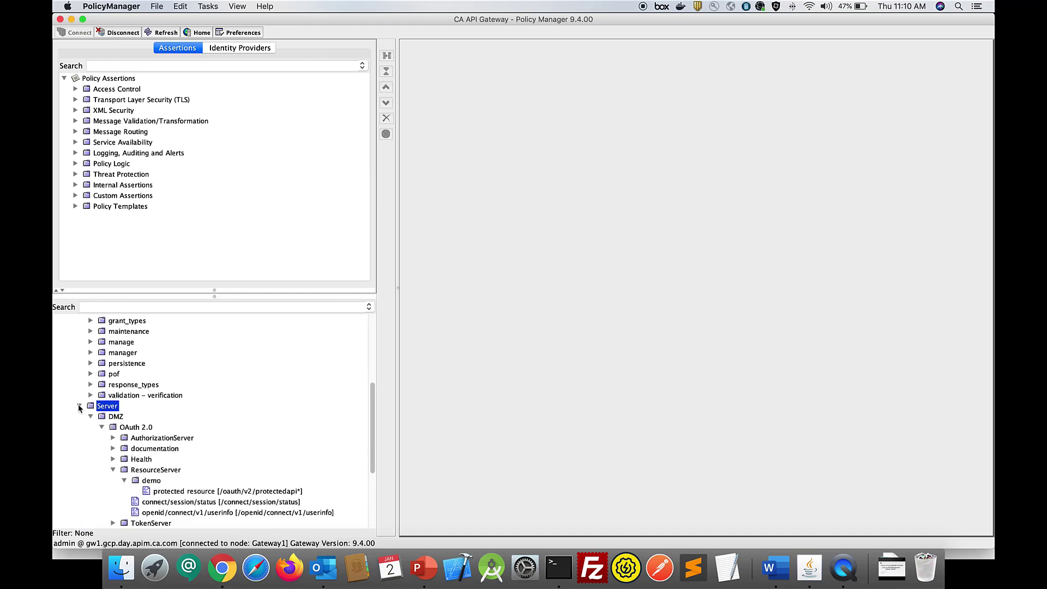
pyautogui.scroll(-3, 151, 432)
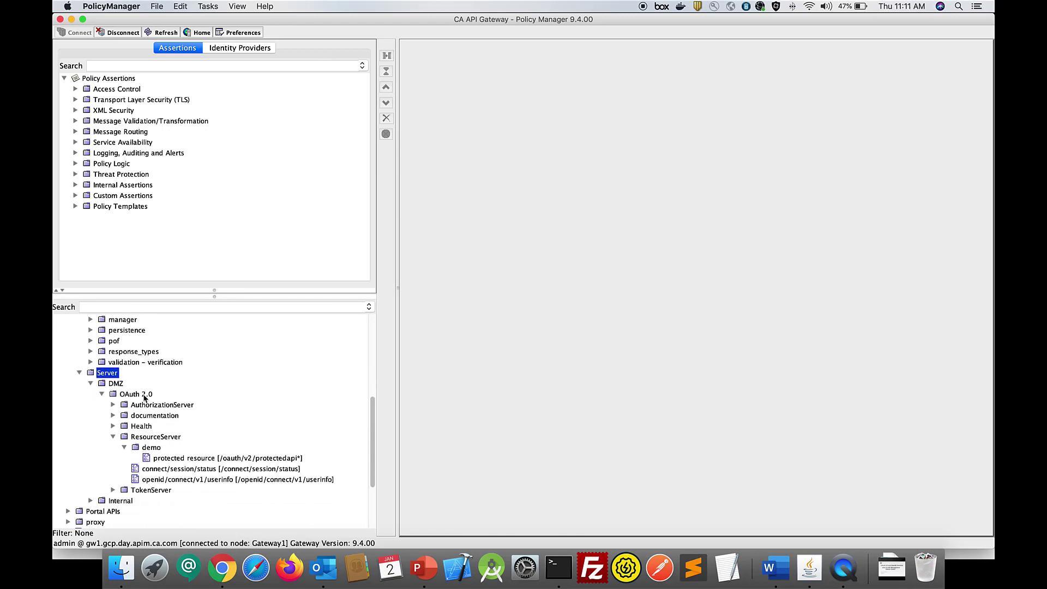
pyautogui.click(166, 442)
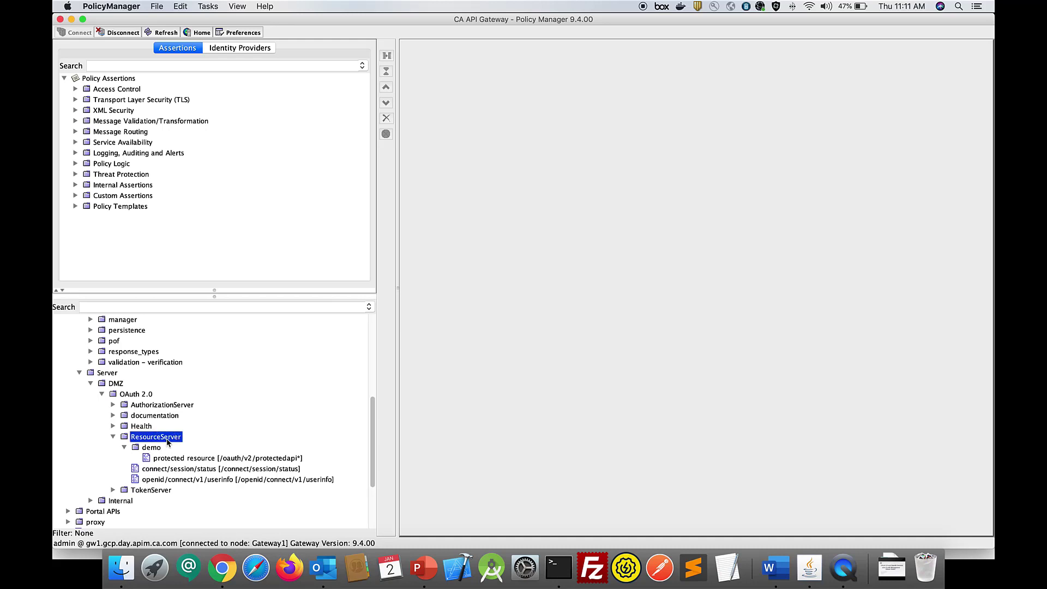
pyautogui.scroll(-3, 166, 442)
pyautogui.click(189, 428)
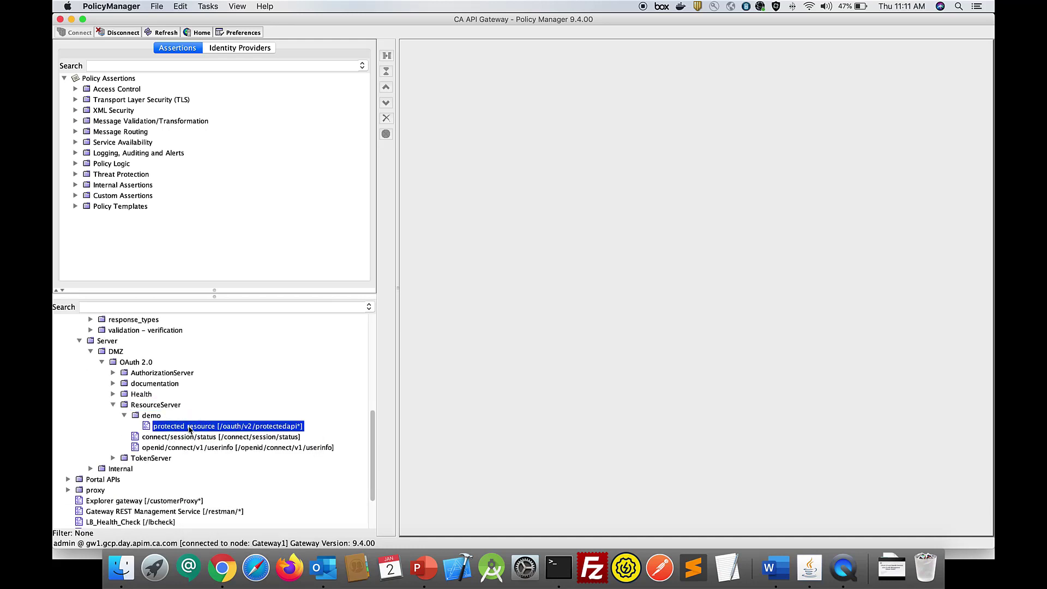
pyautogui.doubleClick(271, 429)
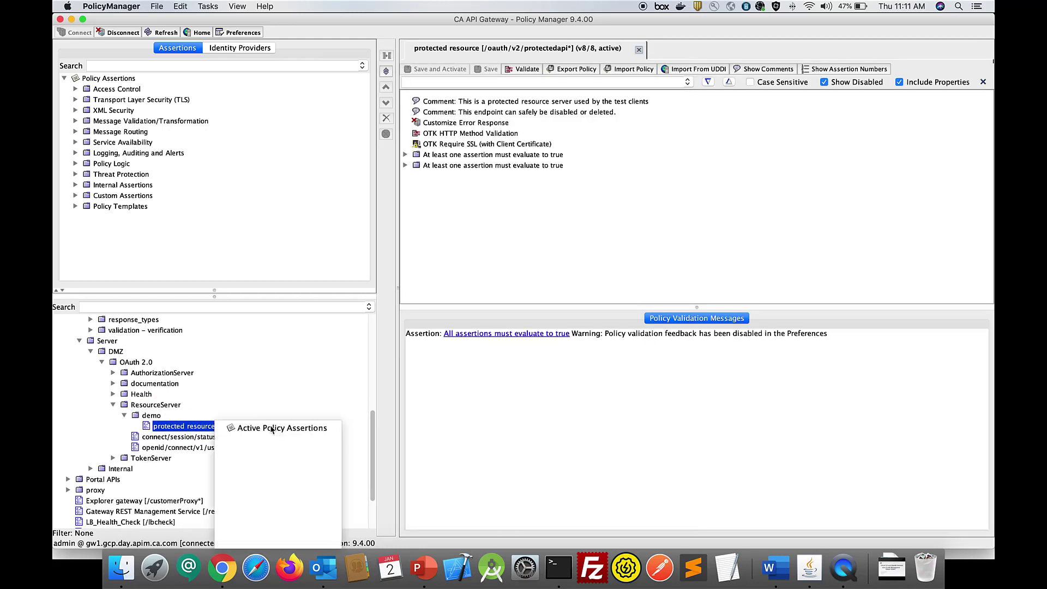
# - Expand the last "At least one assertion must evaluate to true" block fully and inspect the OTK Require SSL (with Client Certificate) assertion
pyautogui.click(426, 103)
pyautogui.click(471, 166)
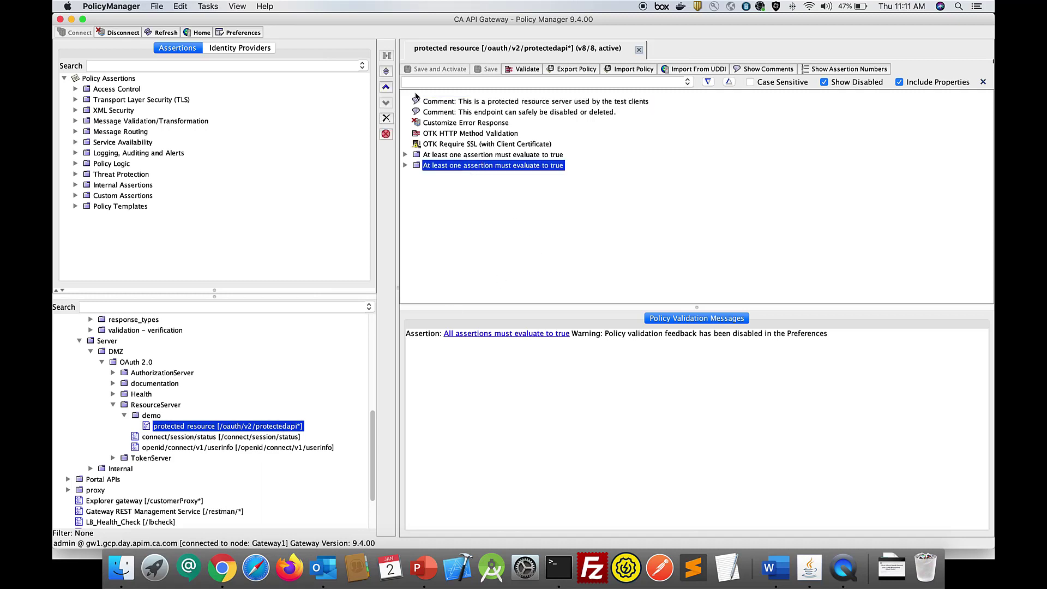
pyautogui.click(387, 71)
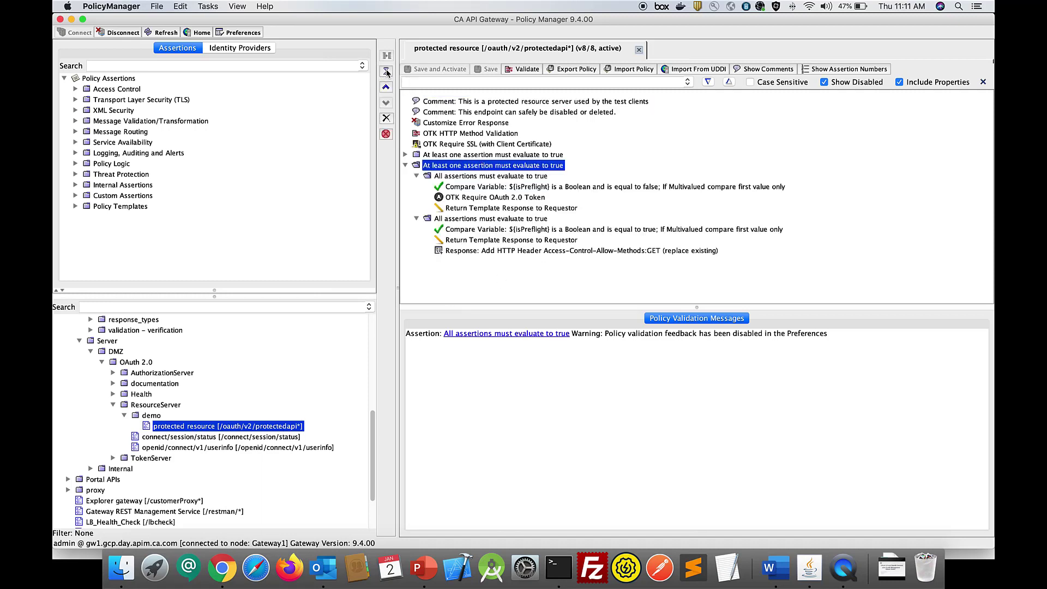
pyautogui.click(453, 145)
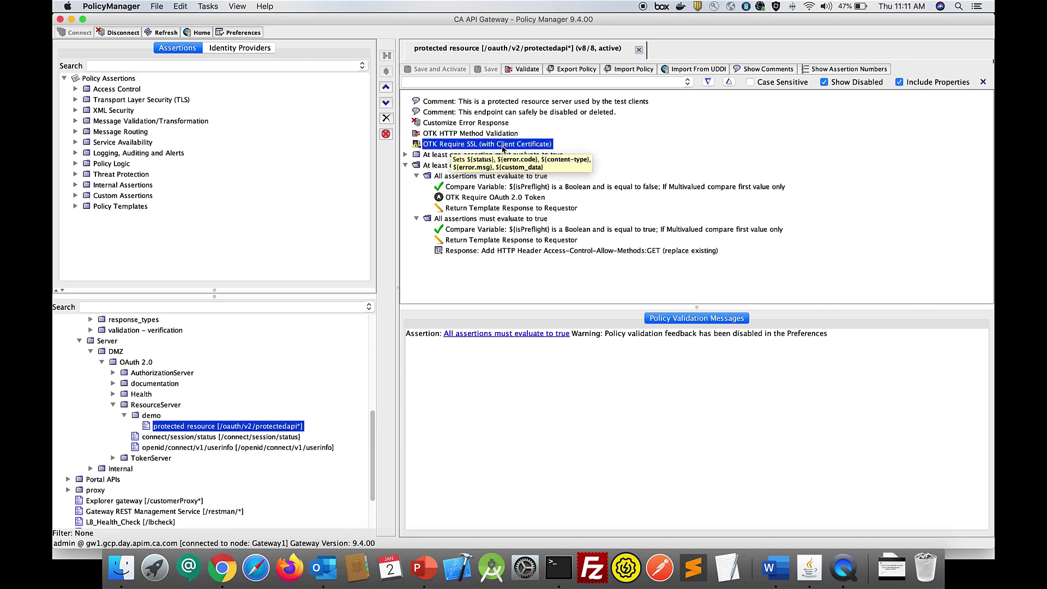
# - Review the OTK Require OAuth 2.0 Token assertion's properties, including the cache validation setting, and close them without saving
pyautogui.click(512, 198)
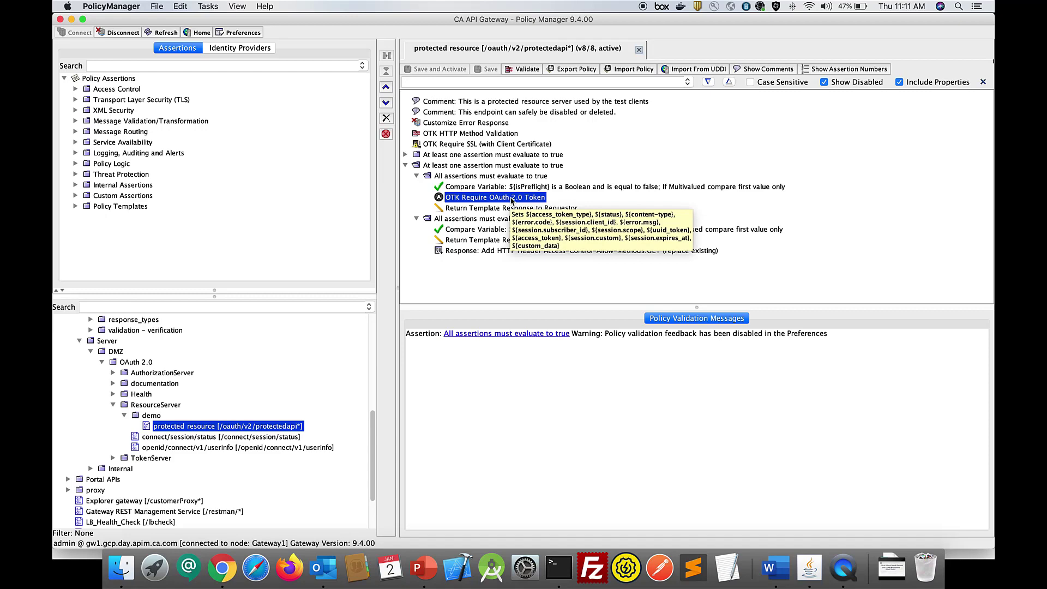
pyautogui.rightClick(512, 199)
pyautogui.click(561, 206)
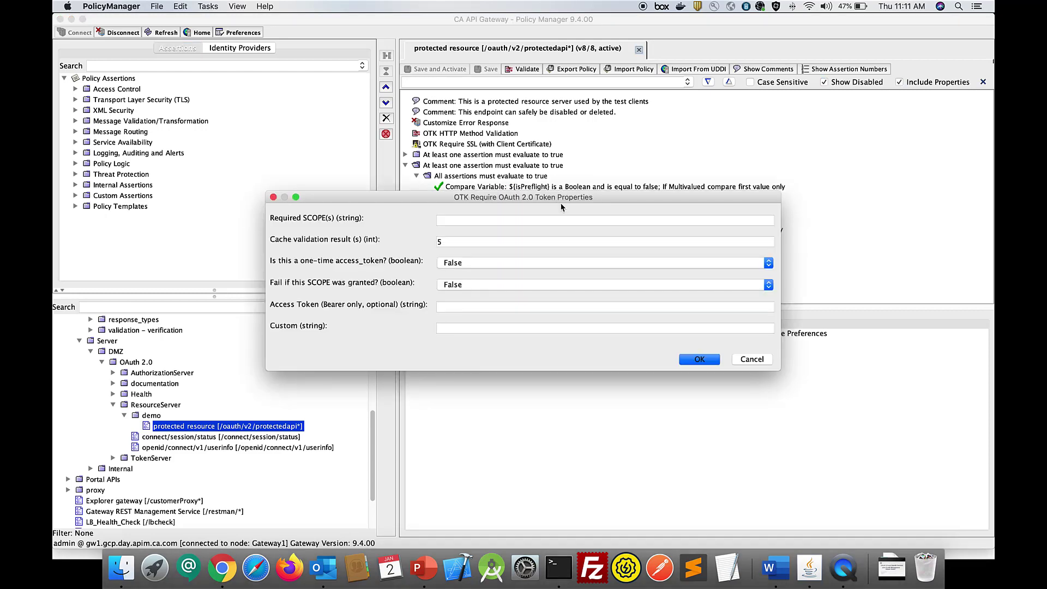
pyautogui.doubleClick(460, 241)
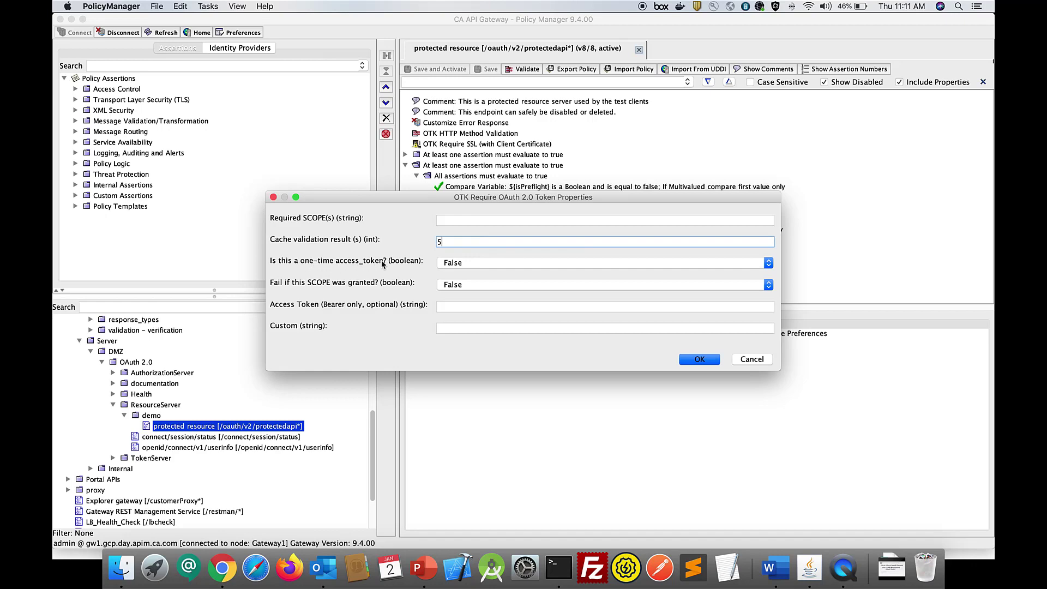
pyautogui.click(756, 359)
# - Review the client_id, subscriber_id and expires_at lines in the first Return Template Response assertion's response body, and close it without saving
pyautogui.doubleClick(528, 209)
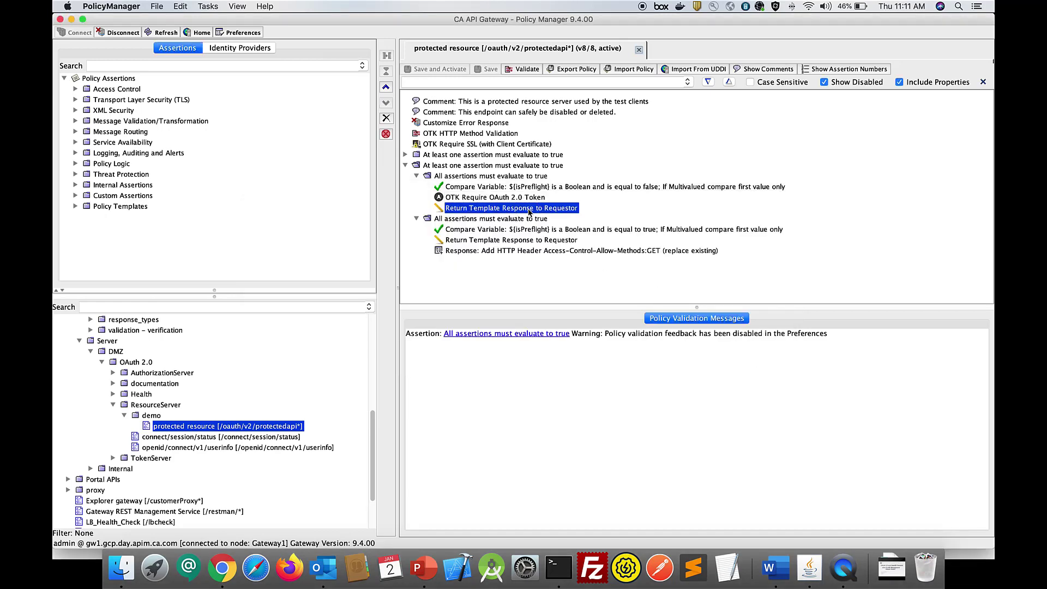
pyautogui.moveTo(598, 183); pyautogui.dragTo(606, 65)
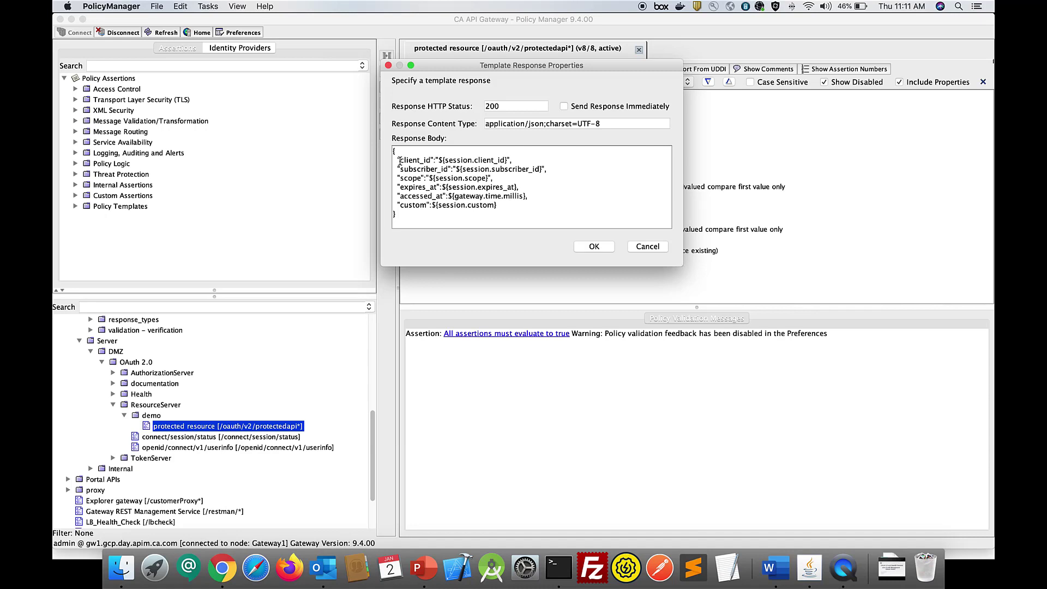
pyautogui.moveTo(399, 161); pyautogui.dragTo(510, 160)
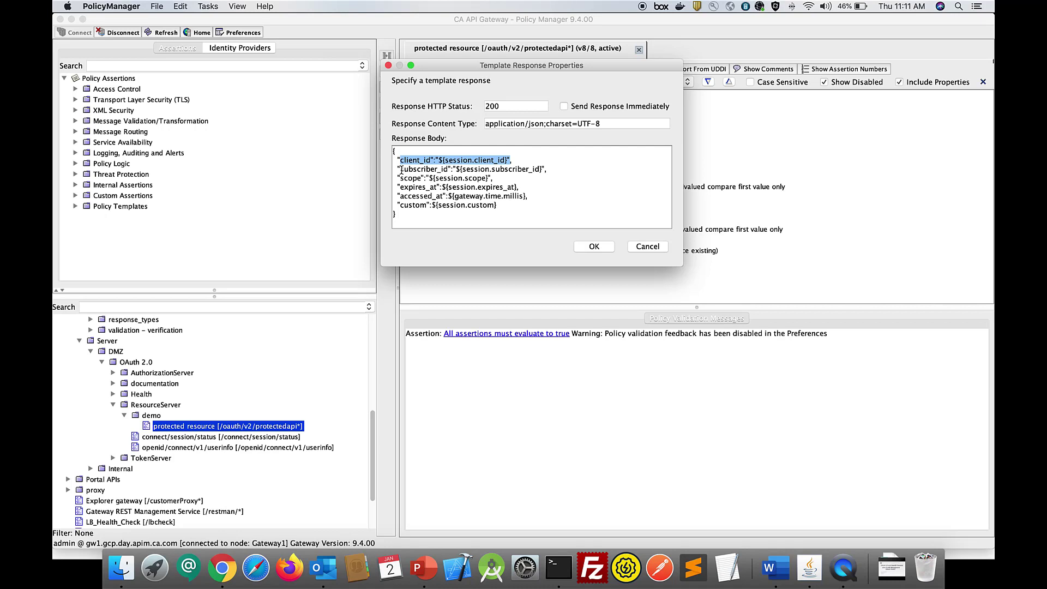
pyautogui.moveTo(401, 169); pyautogui.dragTo(544, 169)
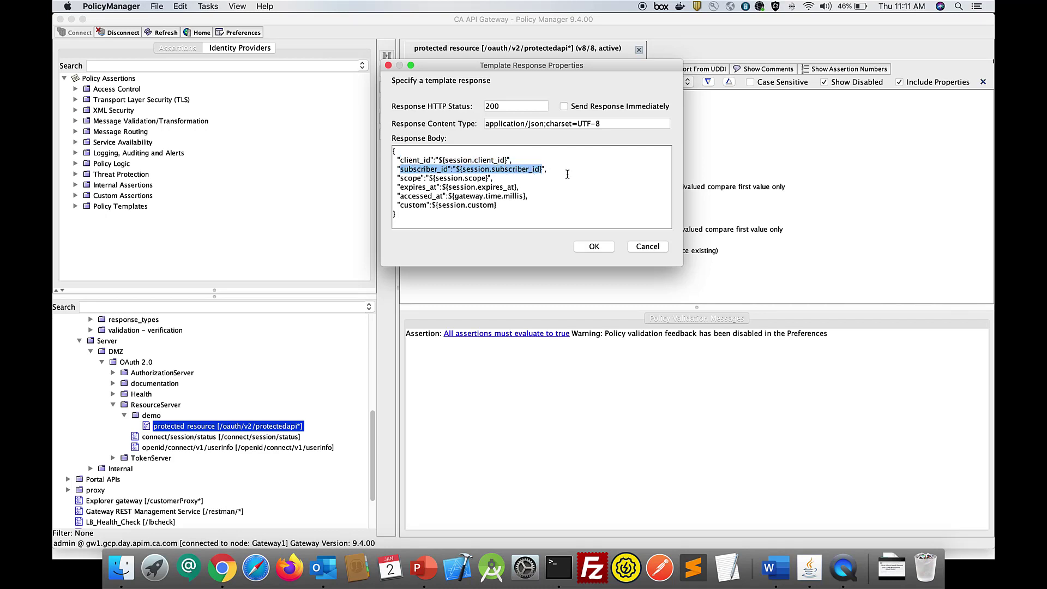
pyautogui.click(398, 187)
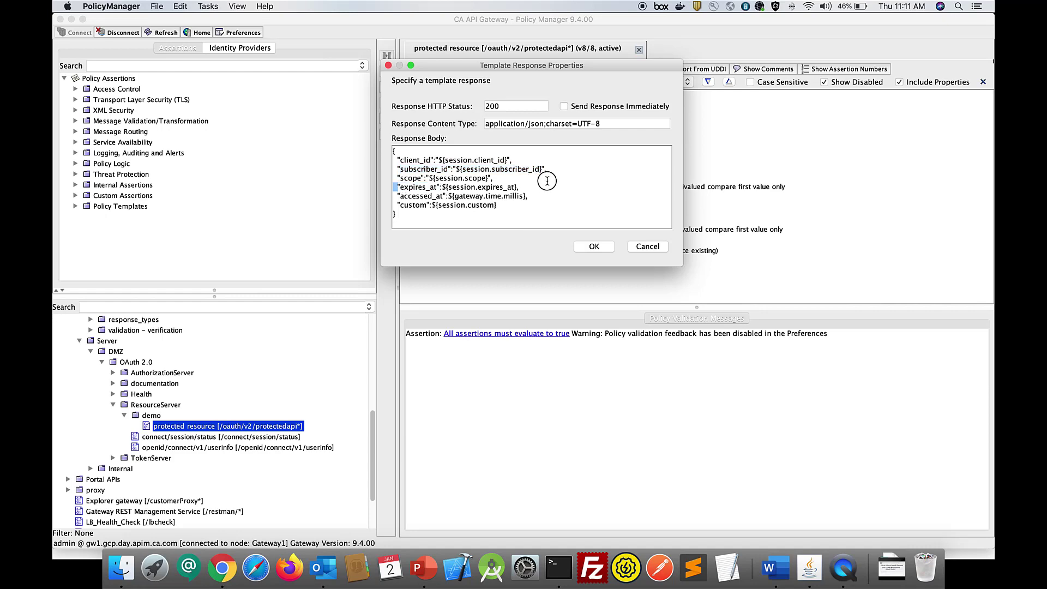
pyautogui.keyDown('shift'); pyautogui.click(550, 185); pyautogui.keyUp('shift')
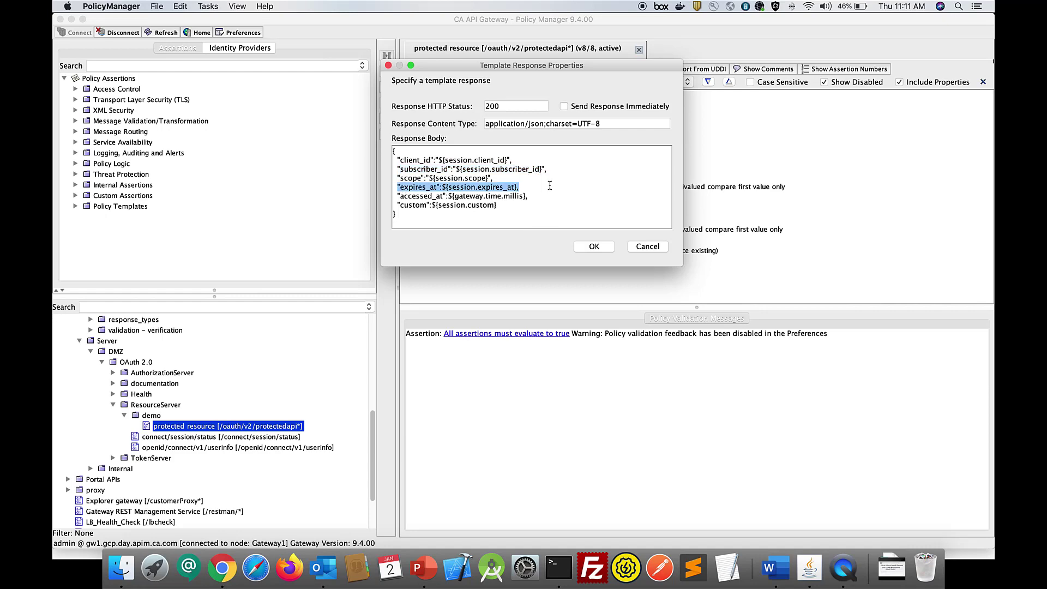
pyautogui.click(647, 246)
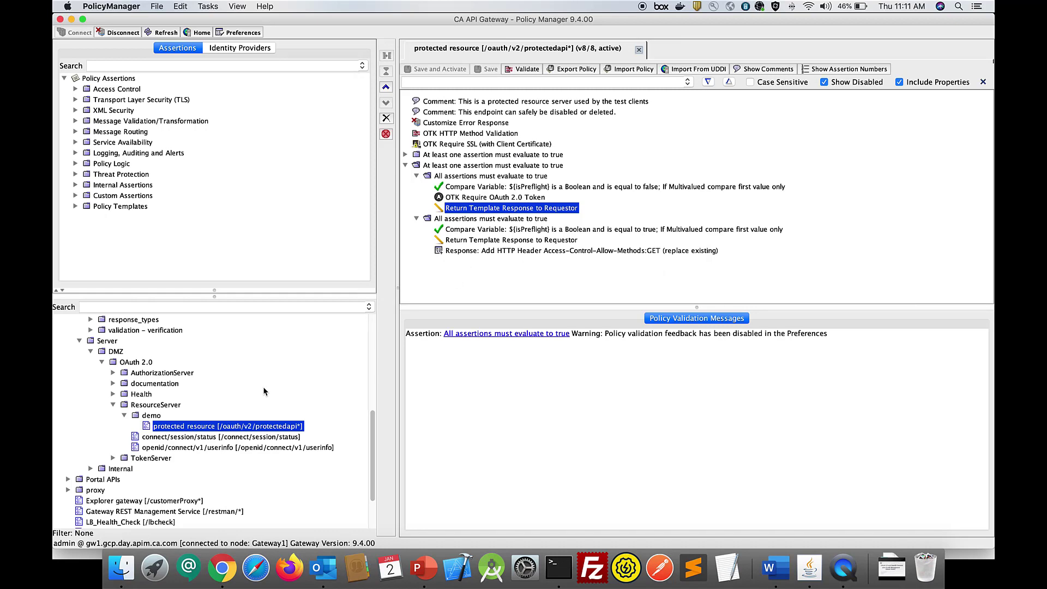
# - Switch to the OAuth 2.0 Test Client page in Chrome and inspect the /oauth/v2/client/authcode path in its address
pyautogui.scroll(-2, 263, 391)
pyautogui.scroll(4, 264, 391)
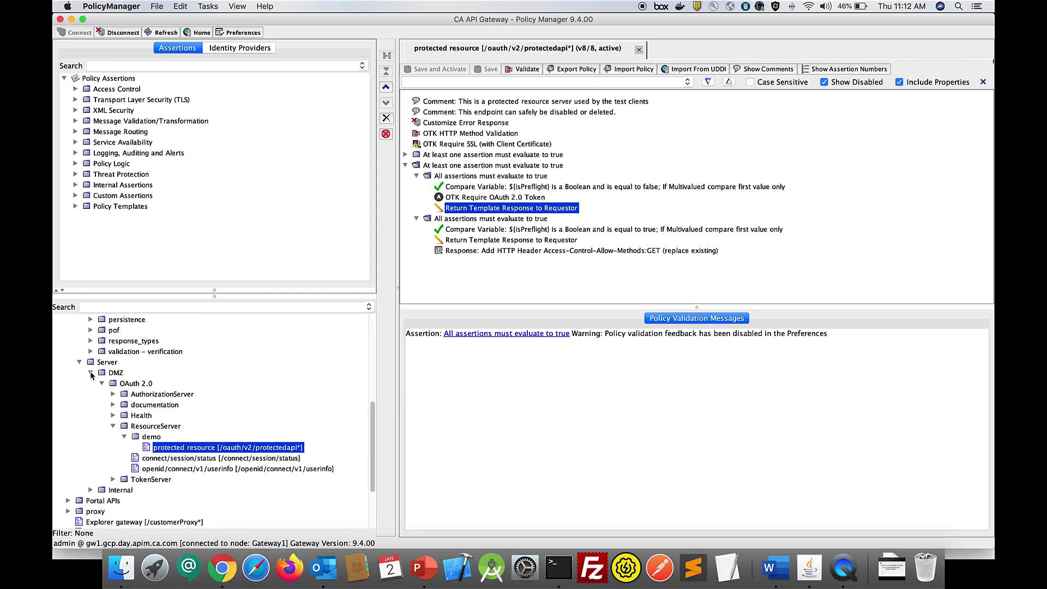
pyautogui.press('cmd+Tab')
pyautogui.press('super+Tab')
pyautogui.press('super+Tab')
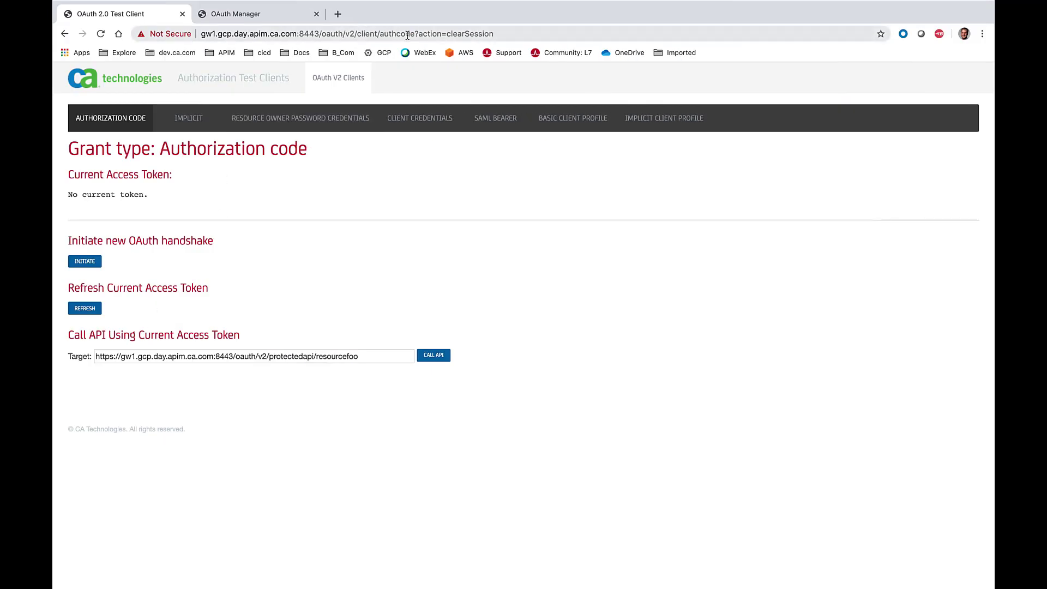
pyautogui.click(322, 35)
pyautogui.moveTo(323, 34); pyautogui.dragTo(416, 33)
pyautogui.click(534, 34)
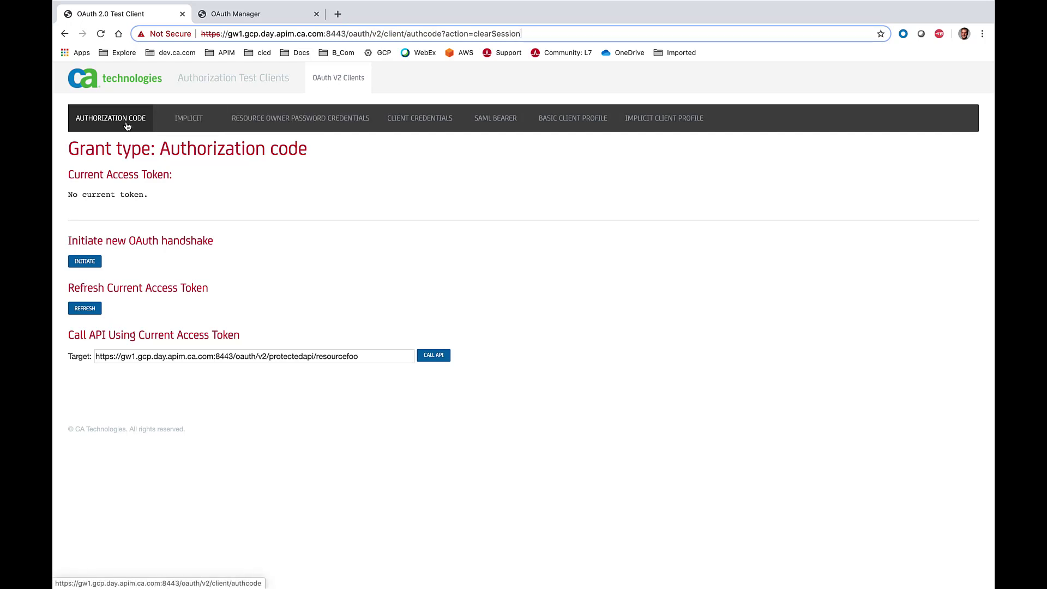
# - Browse the Implicit, Resource Owner Password Credentials and Client Credentials grant type pages, and return to Authorization Code
pyautogui.click(184, 125)
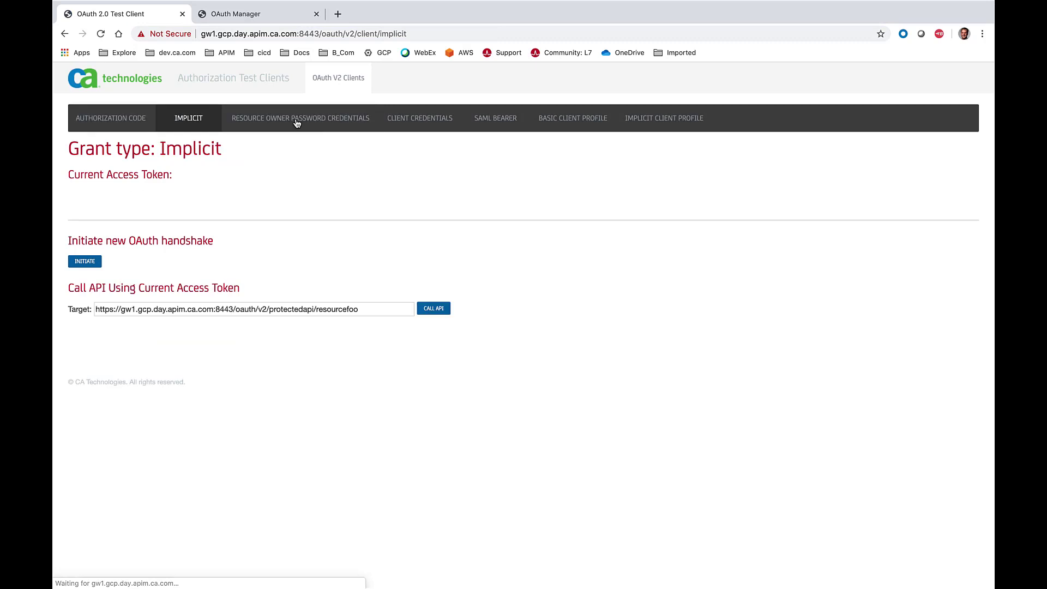
pyautogui.click(330, 124)
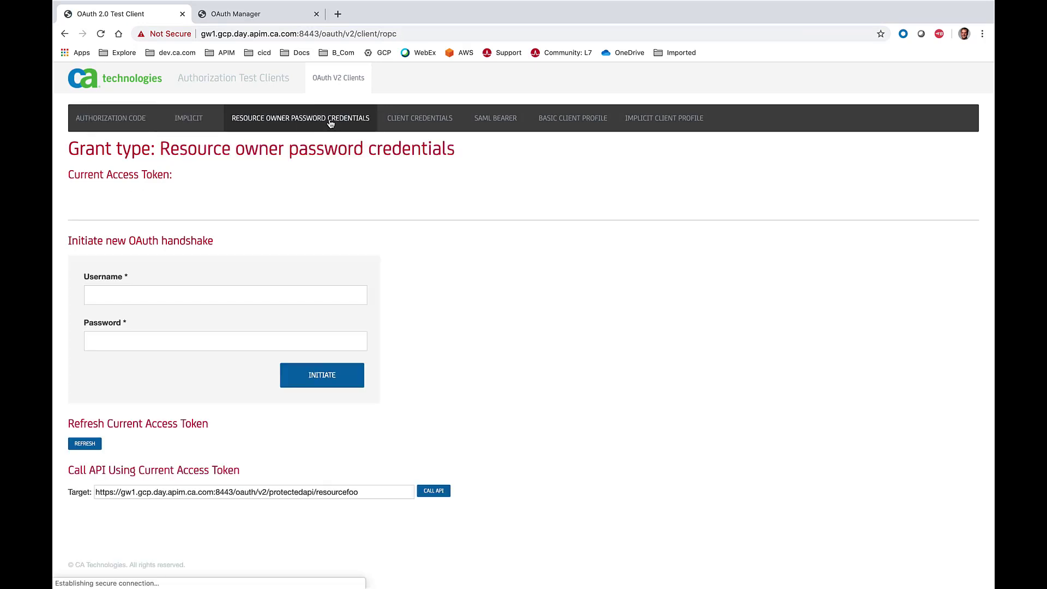
pyautogui.click(399, 125)
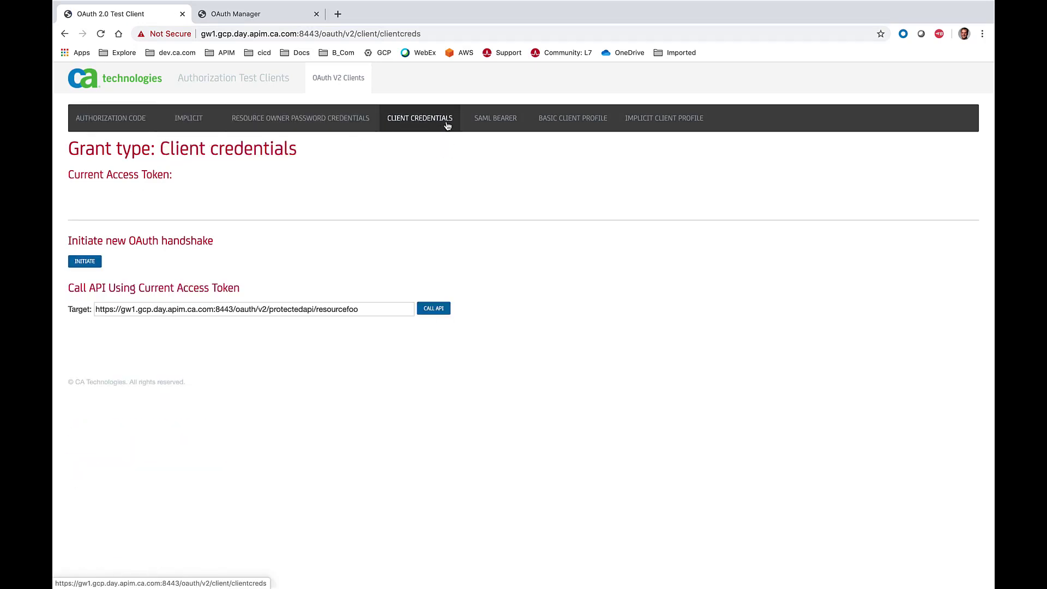
pyautogui.click(71, 128)
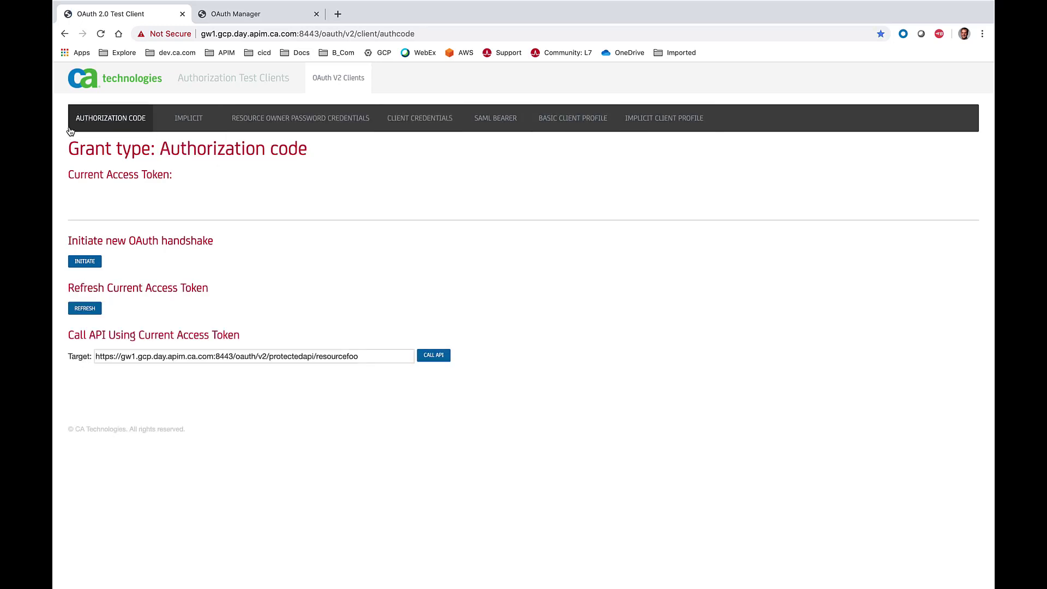
# - Initiate a new OAuth handshake and log in to the authorization server as oauthuser with the account password
pyautogui.click(94, 264)
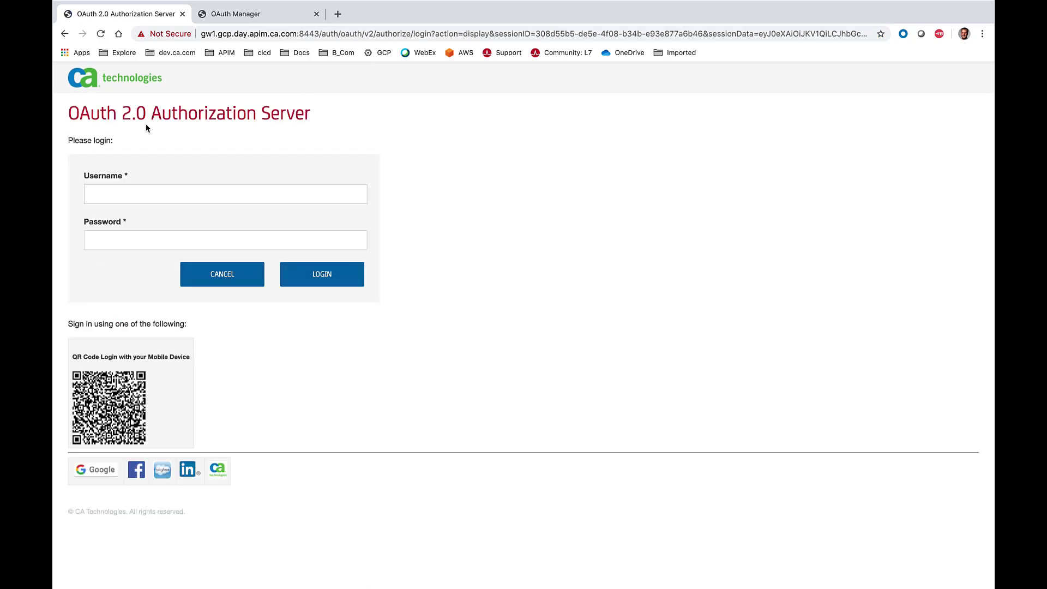
pyautogui.moveTo(79, 115); pyautogui.dragTo(345, 109)
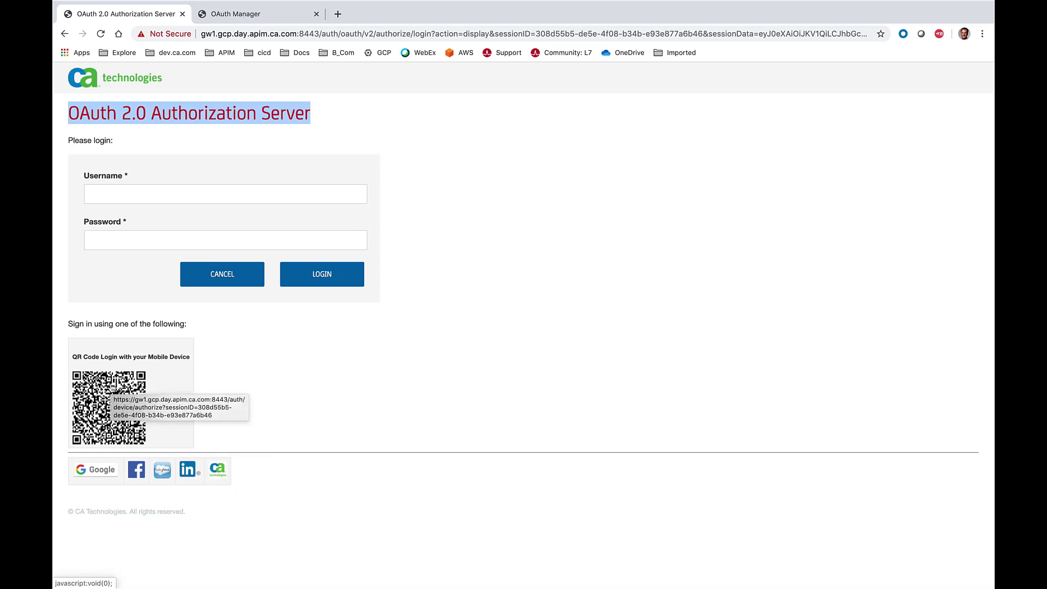
pyautogui.click(111, 194)
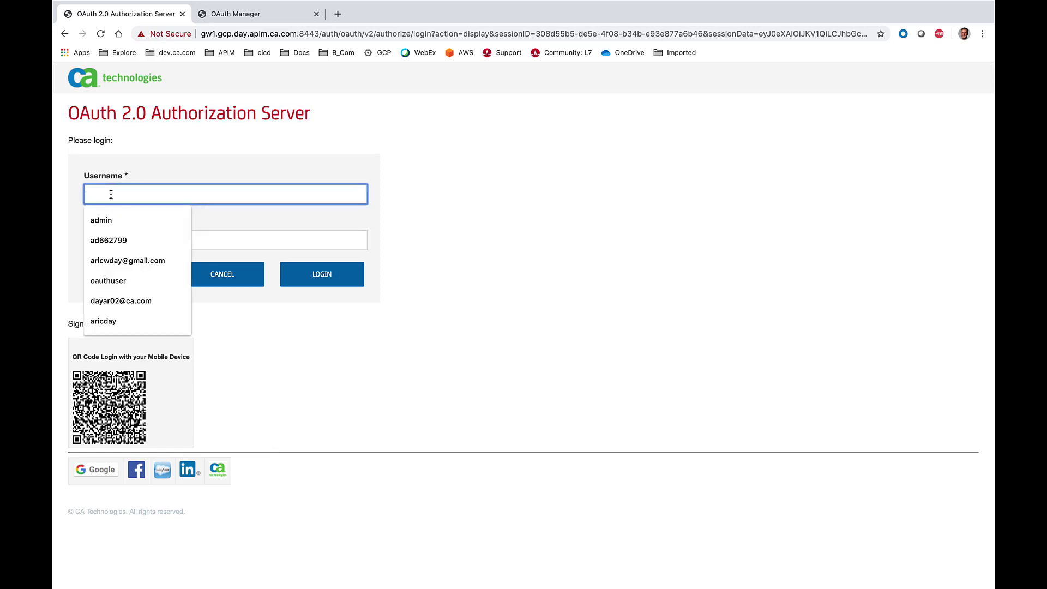
pyautogui.write('oauthuser')
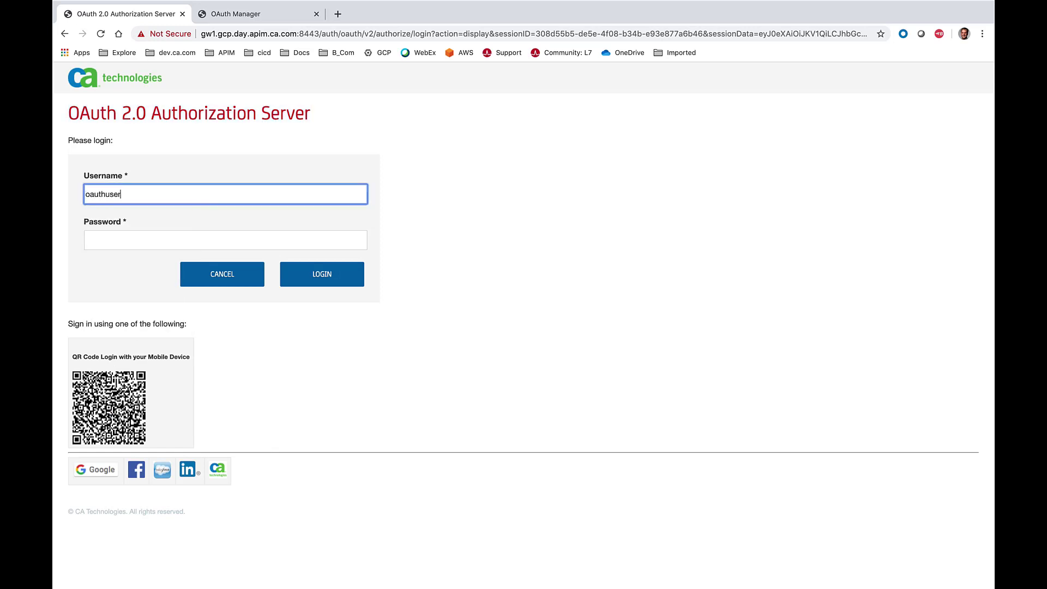
pyautogui.click(133, 235)
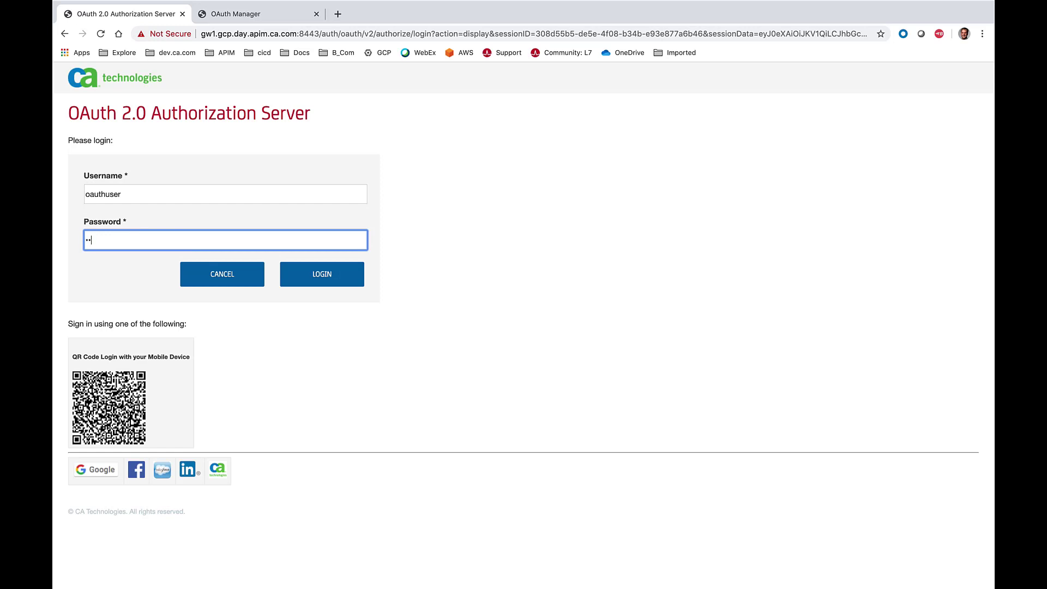
pyautogui.click(336, 275)
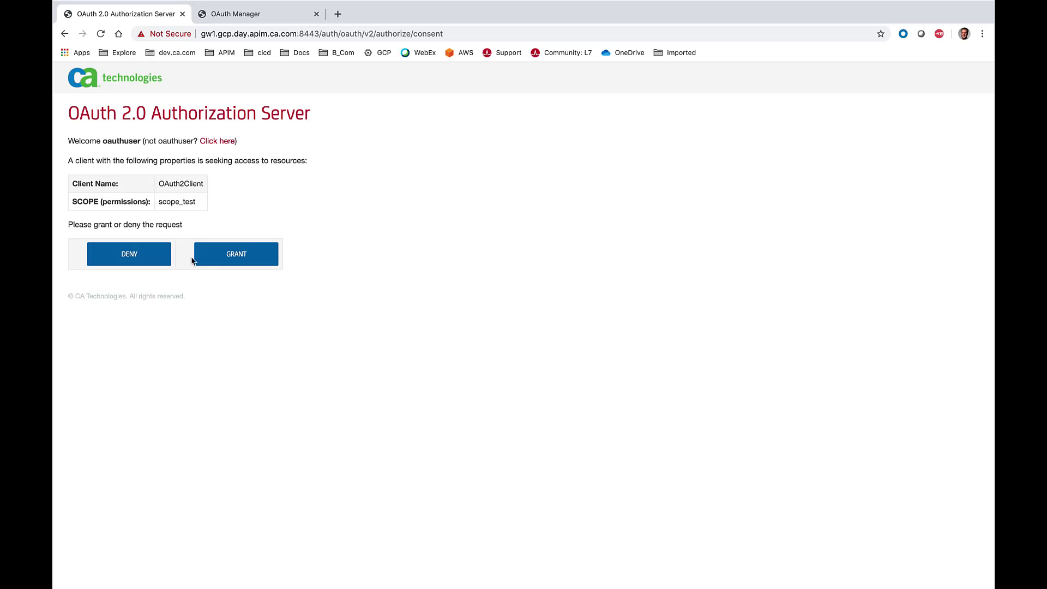
# - Grant OAuth2Client's request for the scope_test permission and review the returned access and refresh tokens
pyautogui.click(237, 261)
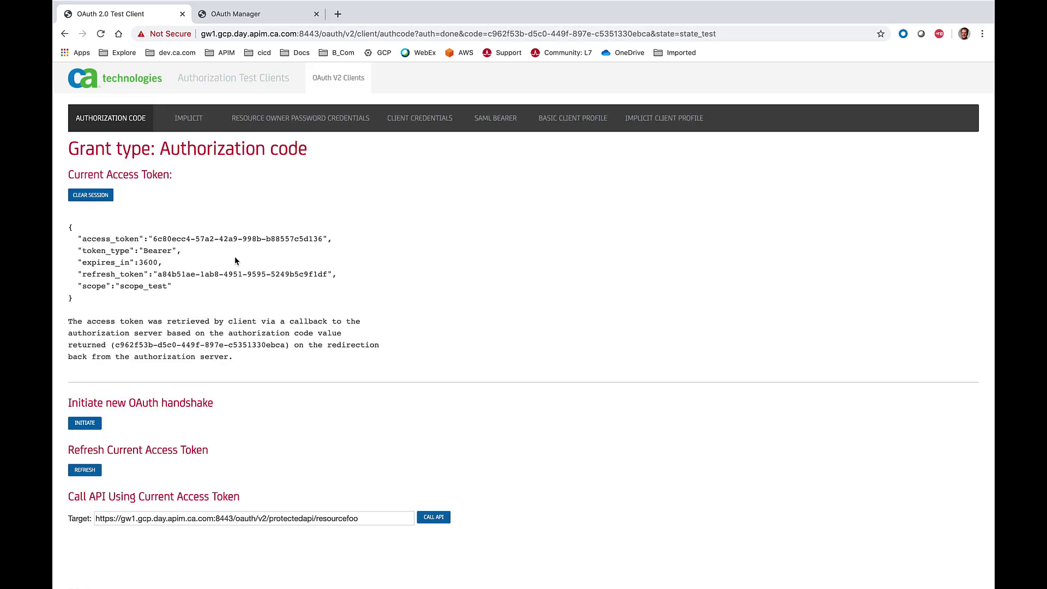
pyautogui.scroll(-1, 235, 261)
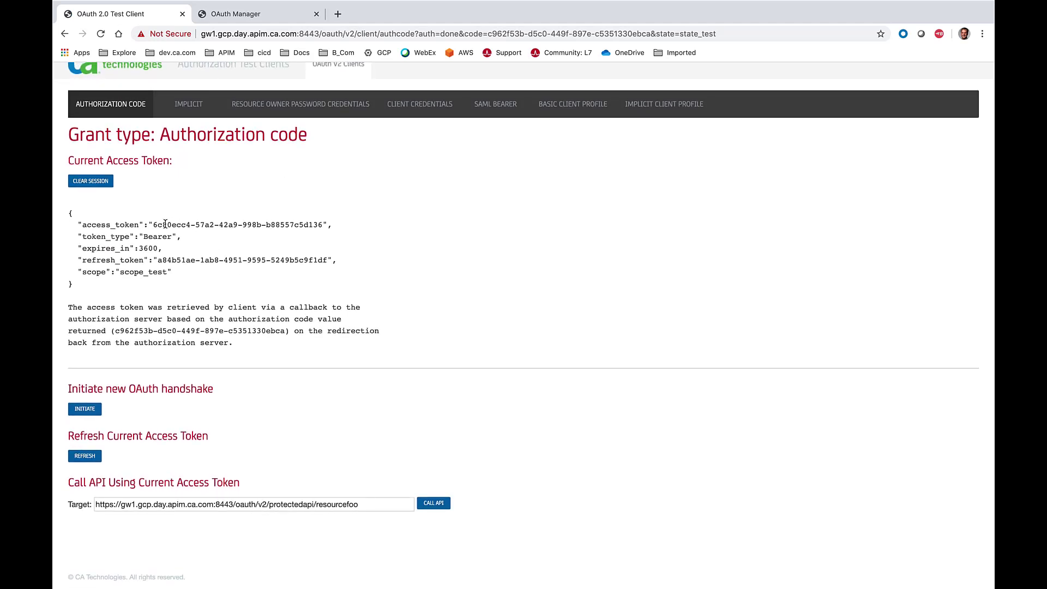
pyautogui.moveTo(154, 225); pyautogui.dragTo(322, 225)
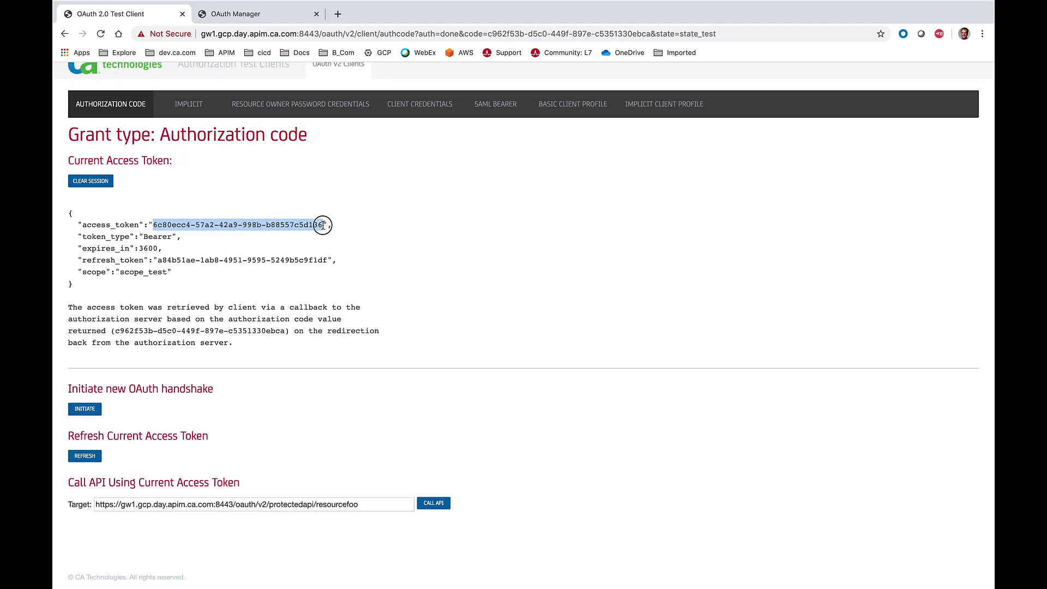
pyautogui.moveTo(157, 260); pyautogui.dragTo(327, 261)
pyautogui.click(332, 387)
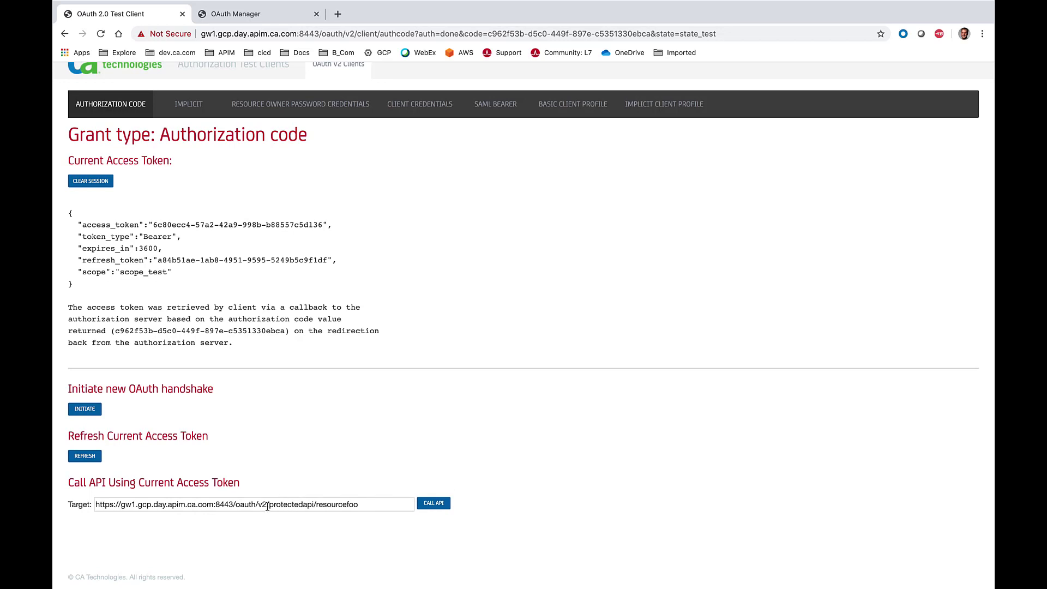
# - Call the protected API at /oauth/v2/protectedapi/resourcefoo twice using the current access token
pyautogui.click(431, 503)
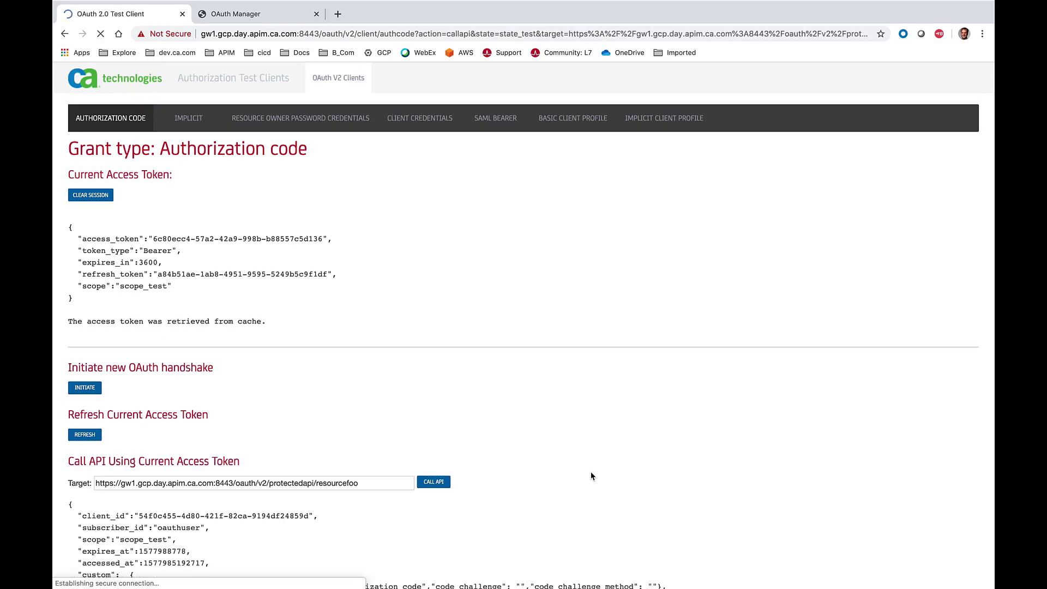
pyautogui.scroll(-2, 591, 476)
pyautogui.click(440, 365)
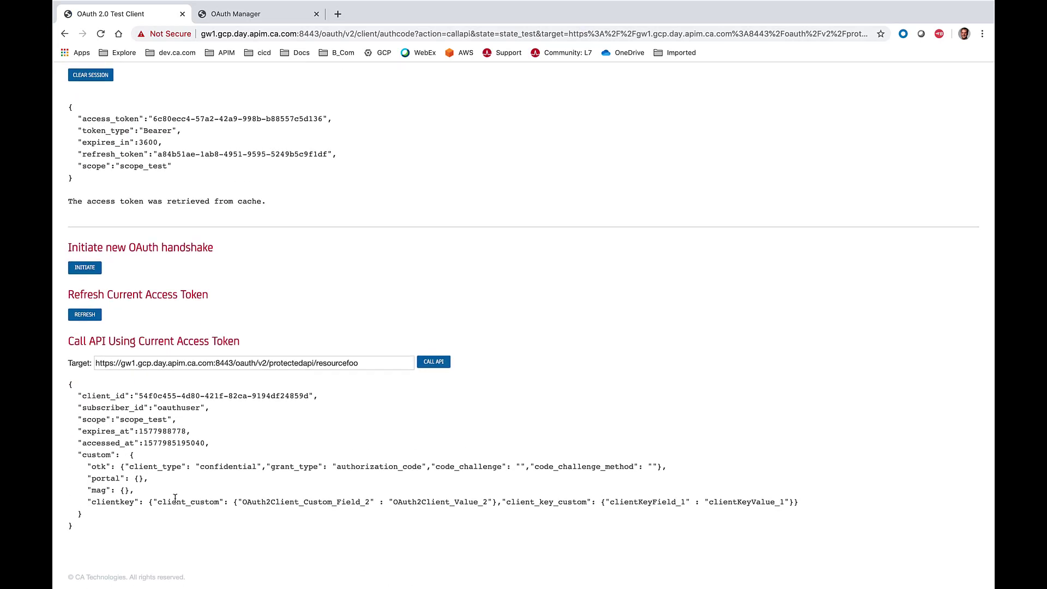
# - Examine the subscriber_id value and the clientkey custom fields in the API response
pyautogui.scroll(1, 163, 484)
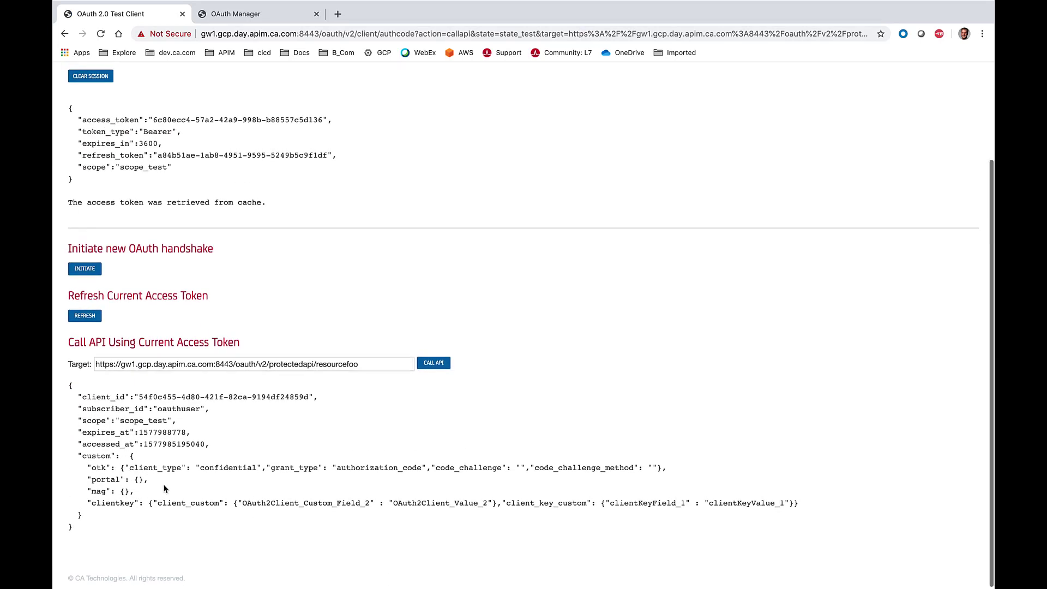
pyautogui.moveTo(158, 410); pyautogui.dragTo(200, 408)
pyautogui.scroll(1, 199, 408)
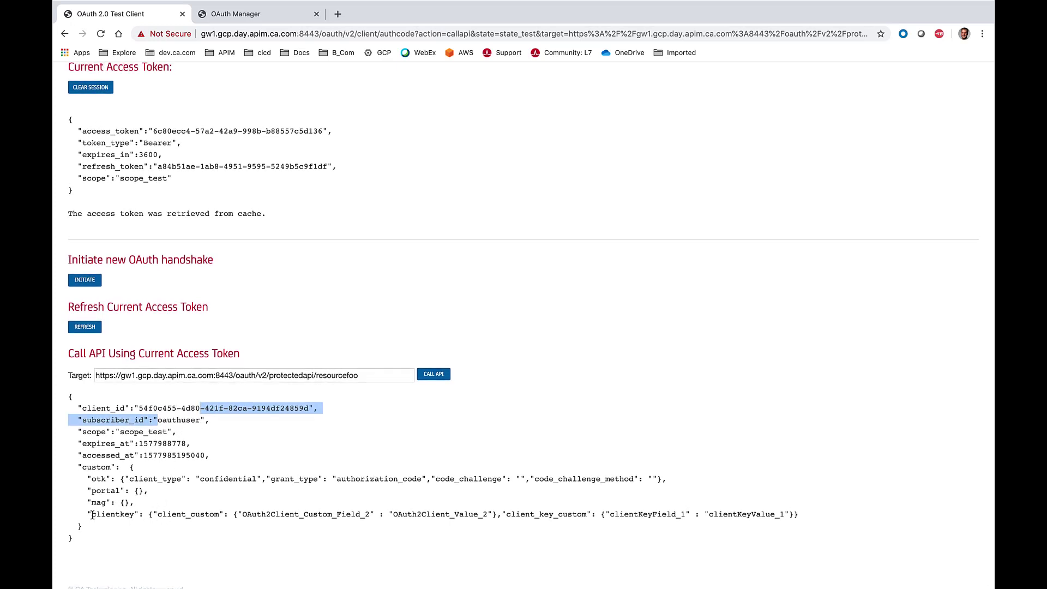
pyautogui.moveTo(91, 514); pyautogui.dragTo(819, 517)
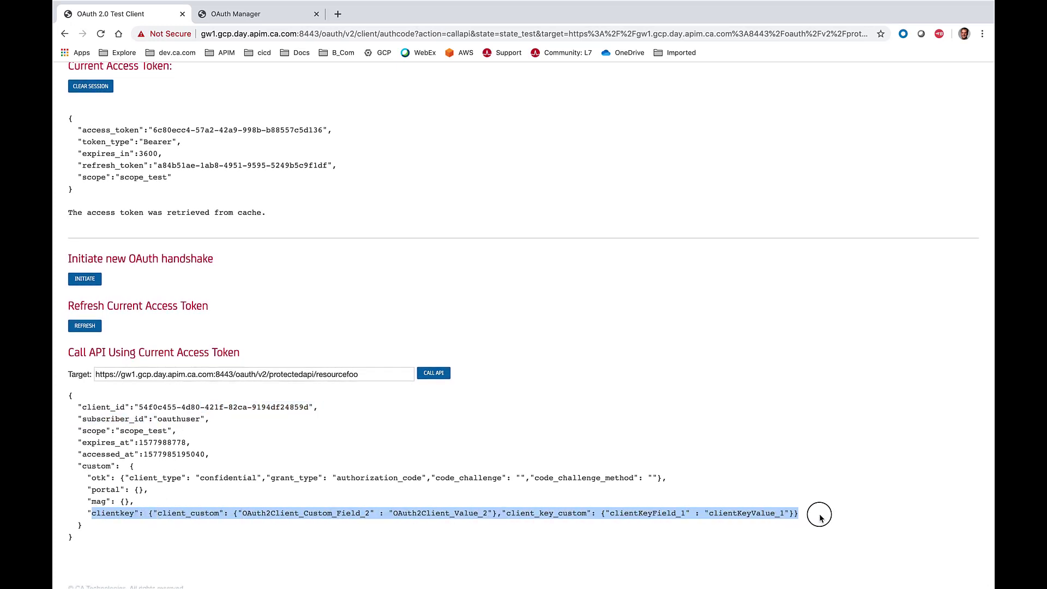
pyautogui.scroll(3, 533, 416)
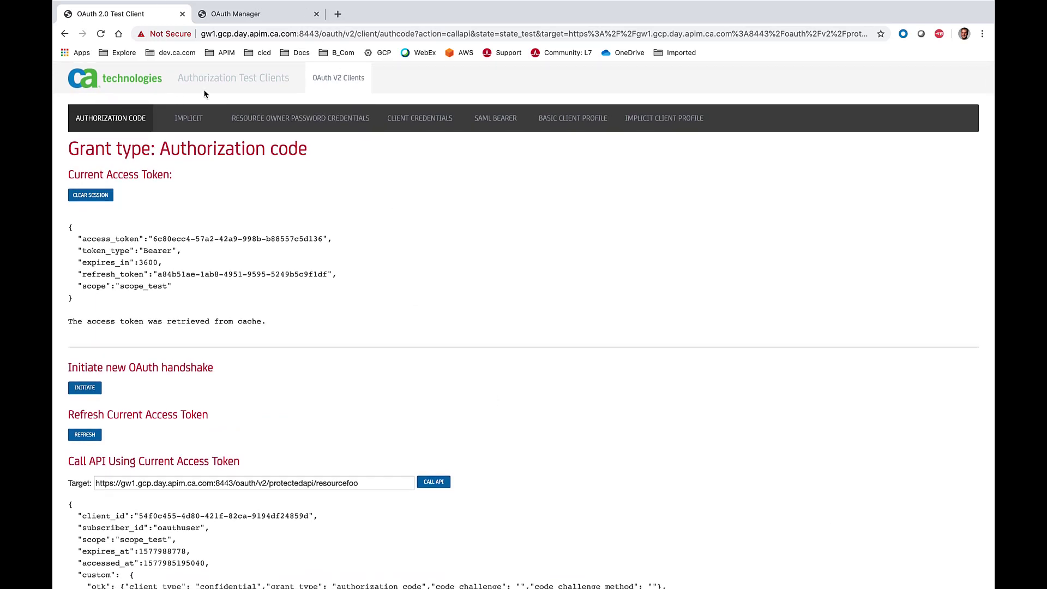
# - Switch to the OAuth Manager page and inspect the /oauth/manager path in its address
pyautogui.click(249, 15)
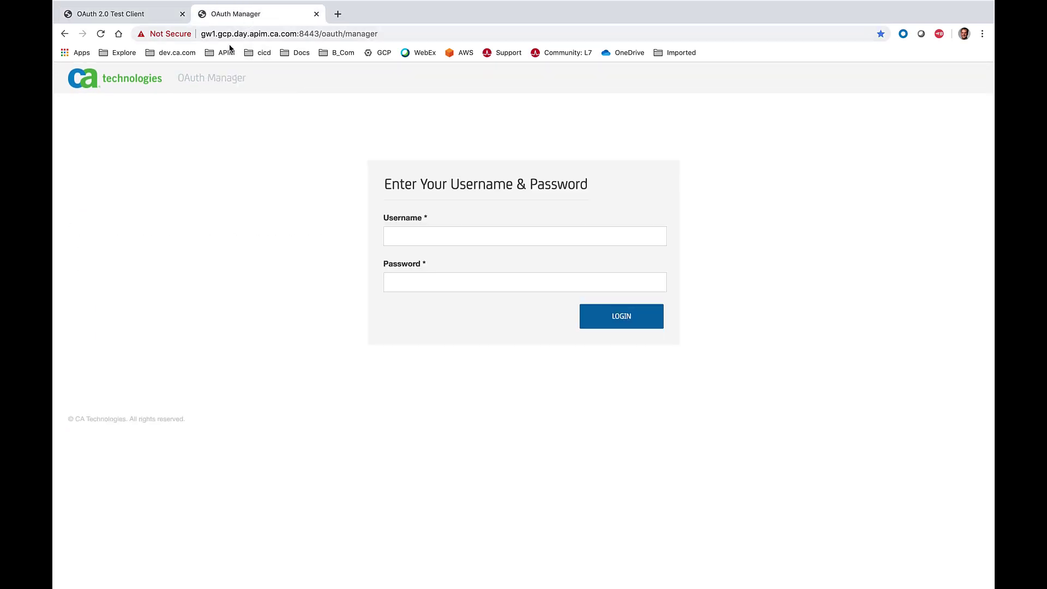
pyautogui.moveTo(321, 34); pyautogui.dragTo(424, 32)
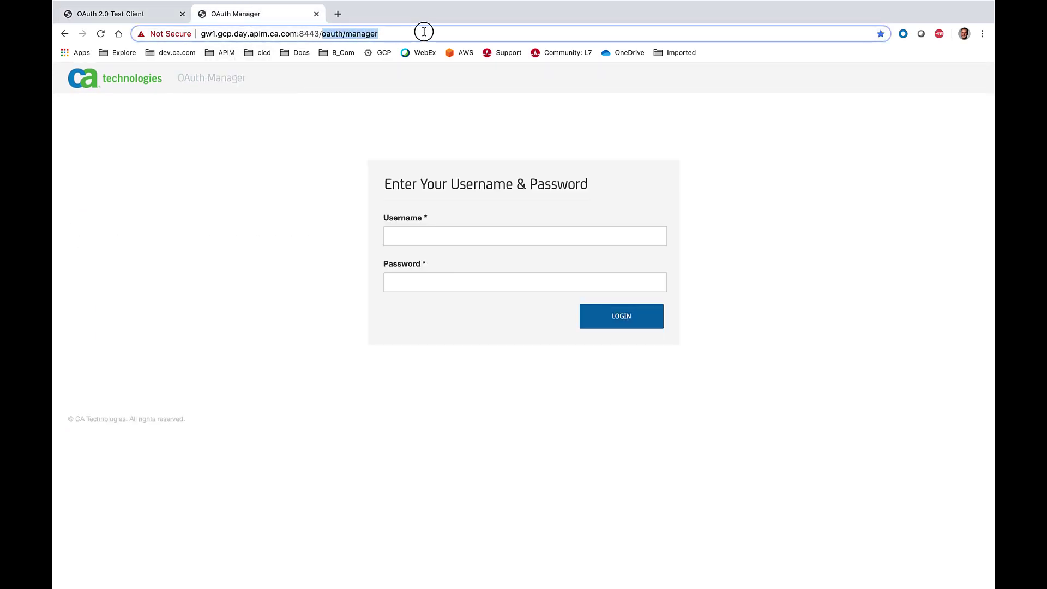
pyautogui.click(424, 32)
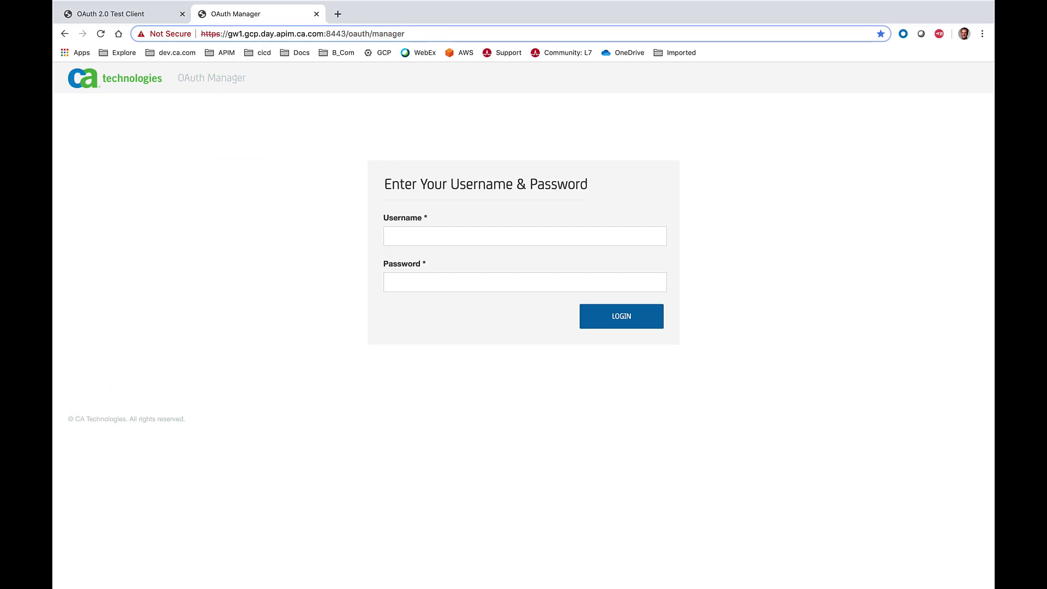
# - Log in to the OAuth Manager as admin with the account password
pyautogui.click(416, 237)
pyautogui.write('admin')
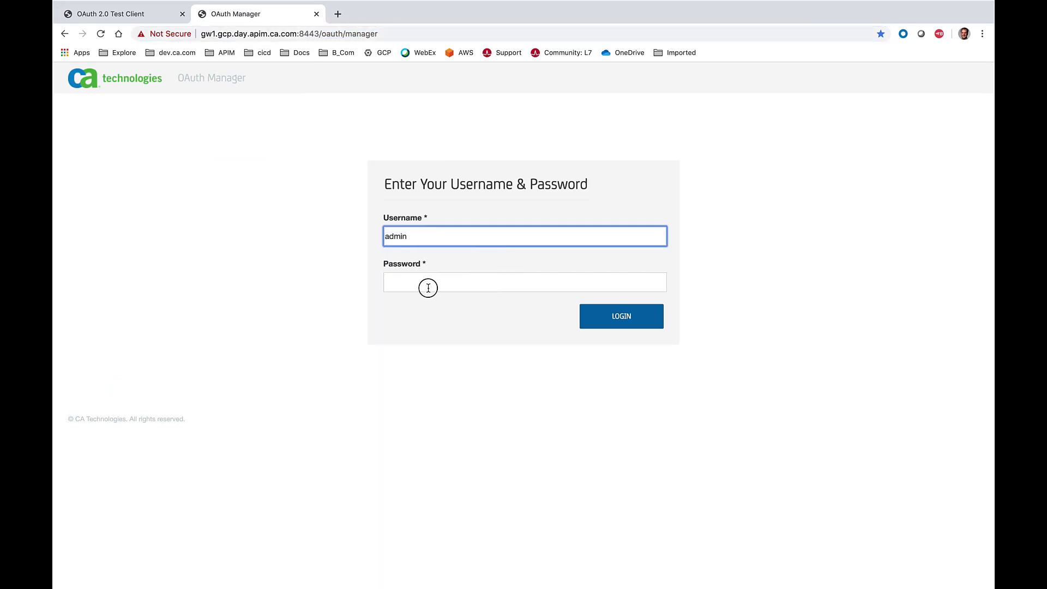
pyautogui.click(428, 288)
pyautogui.write('•••••••')
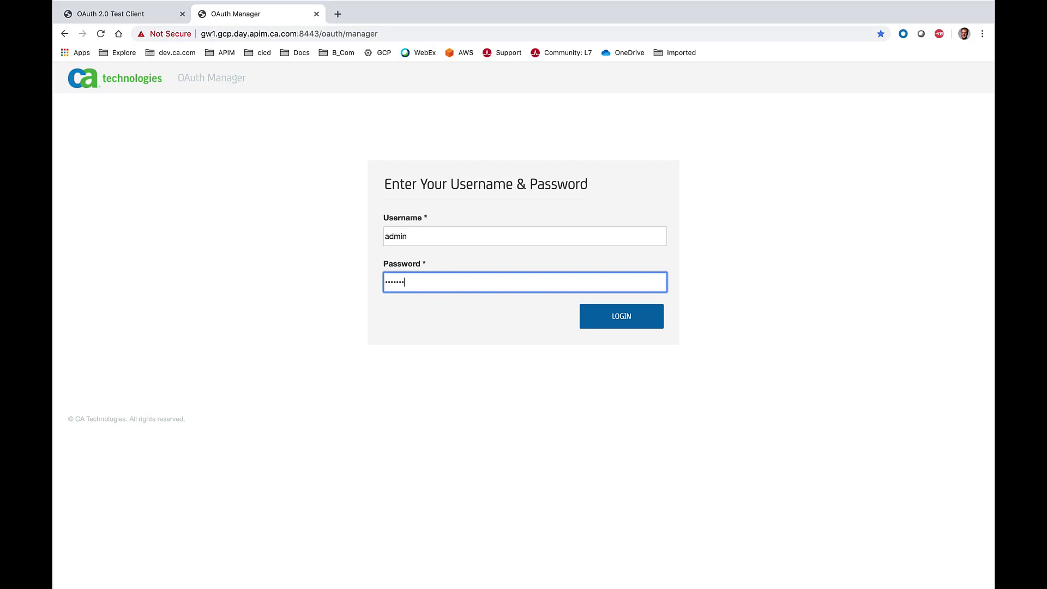
pyautogui.write('••')
pyautogui.click(628, 328)
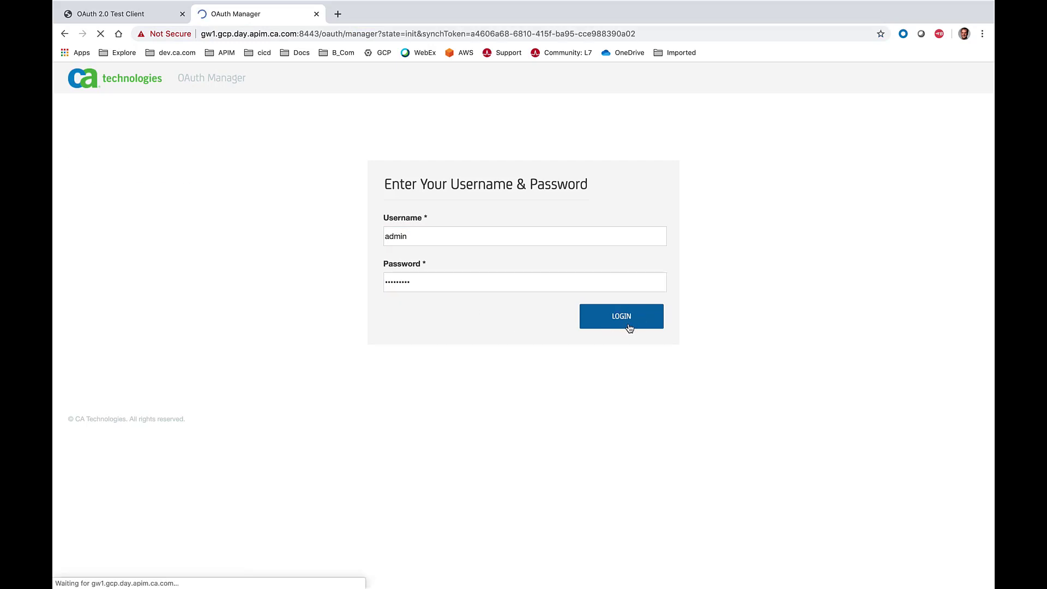
# - Open the registered clients overview and examine the OAuth2Client entry's name and client_custom value
pyautogui.click(167, 146)
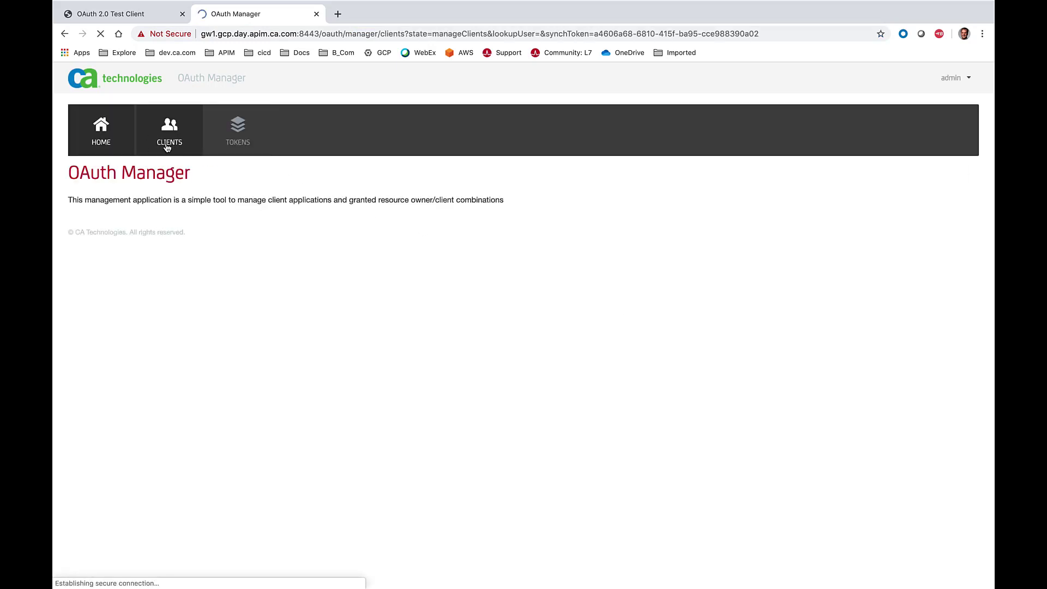
pyautogui.scroll(-5, 390, 403)
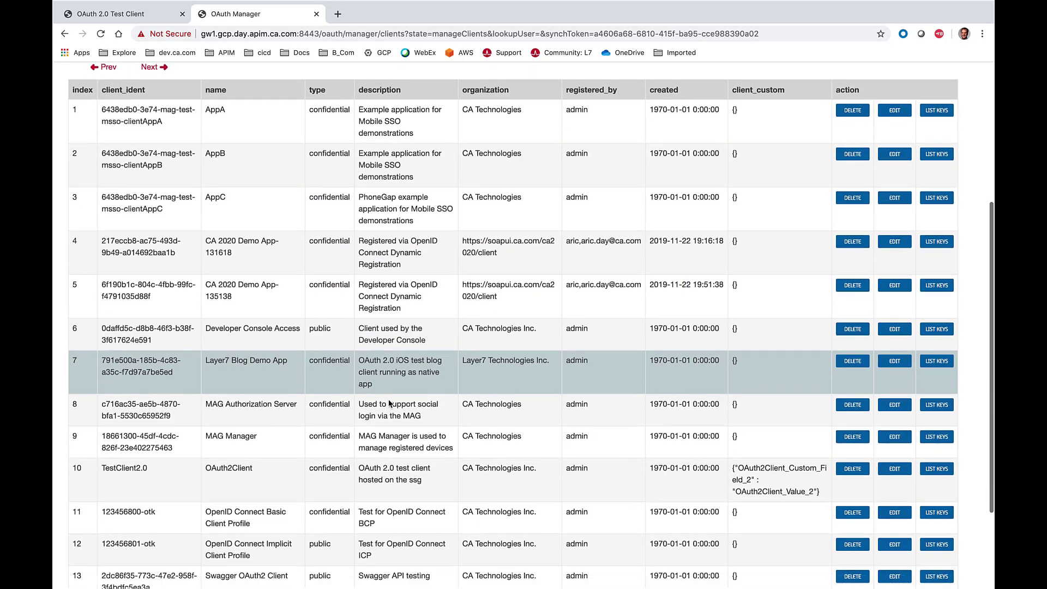
pyautogui.scroll(-3, 390, 404)
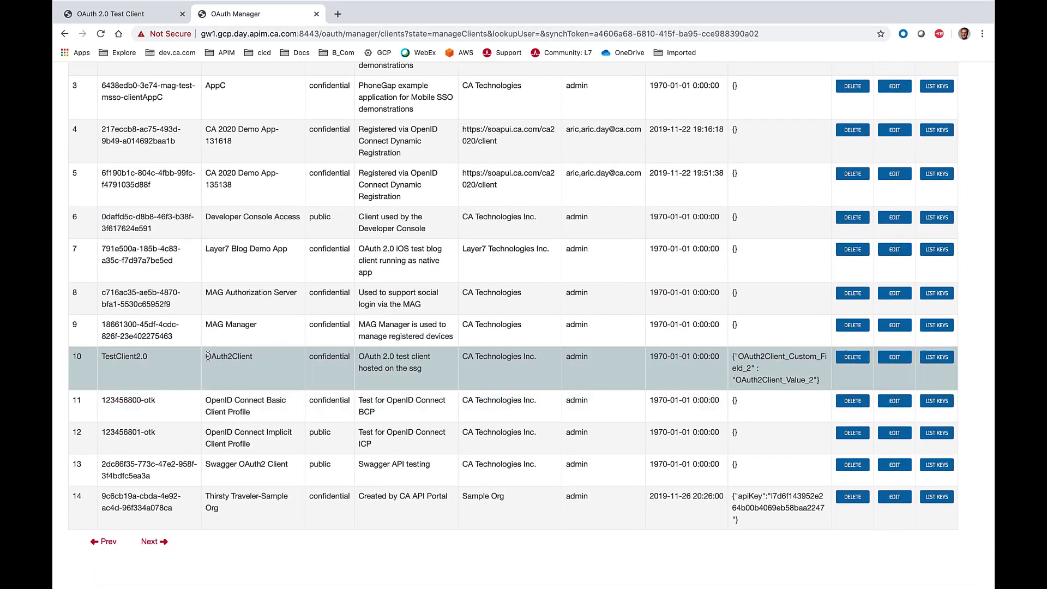
pyautogui.moveTo(206, 356); pyautogui.dragTo(274, 355)
pyautogui.moveTo(734, 357); pyautogui.dragTo(822, 385)
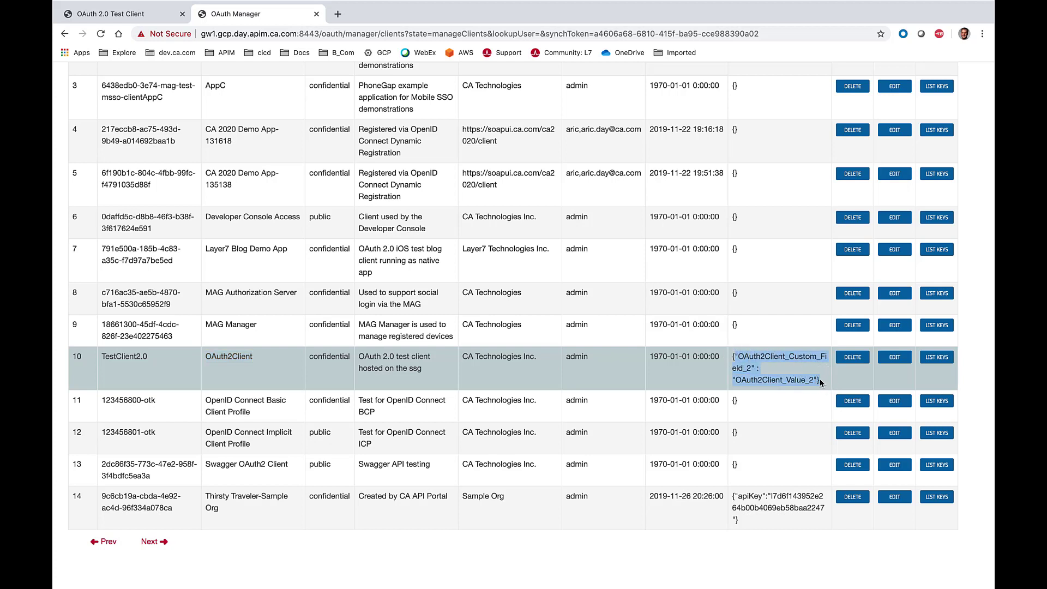
pyautogui.scroll(5, 820, 381)
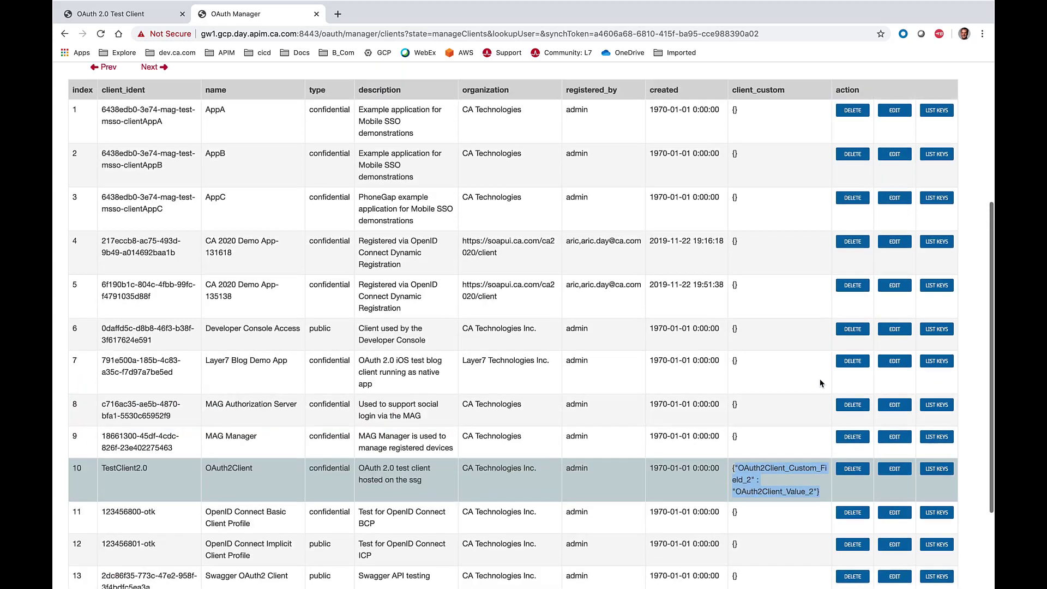
pyautogui.scroll(3, 820, 378)
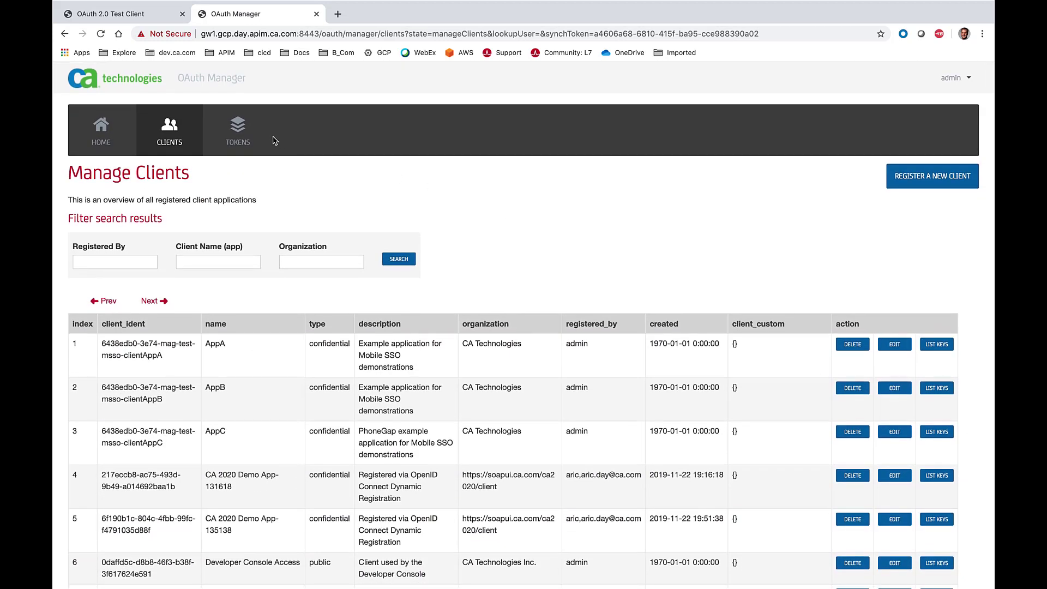
# - Review the granted token's resource owner and token value in the tokens overview, and return to the OAuth 2.0 Test Client
pyautogui.click(232, 133)
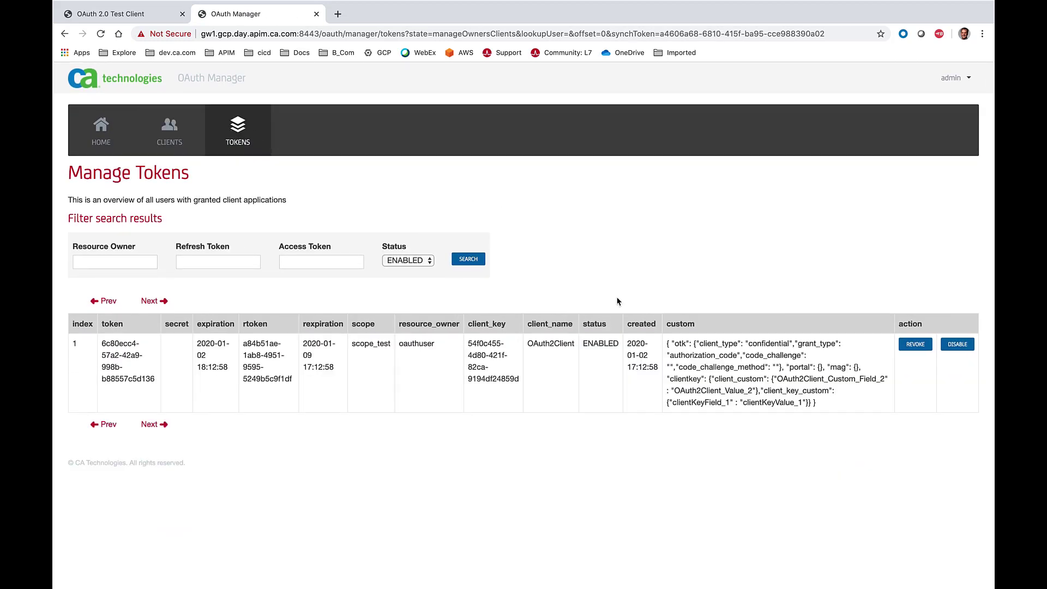
pyautogui.doubleClick(400, 343)
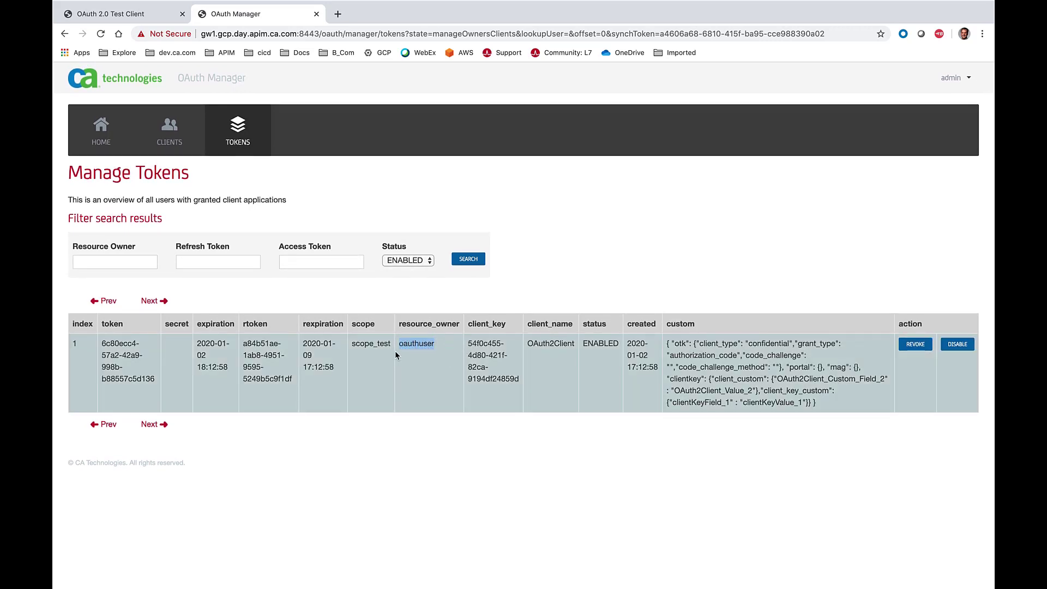
pyautogui.moveTo(103, 342); pyautogui.dragTo(154, 387)
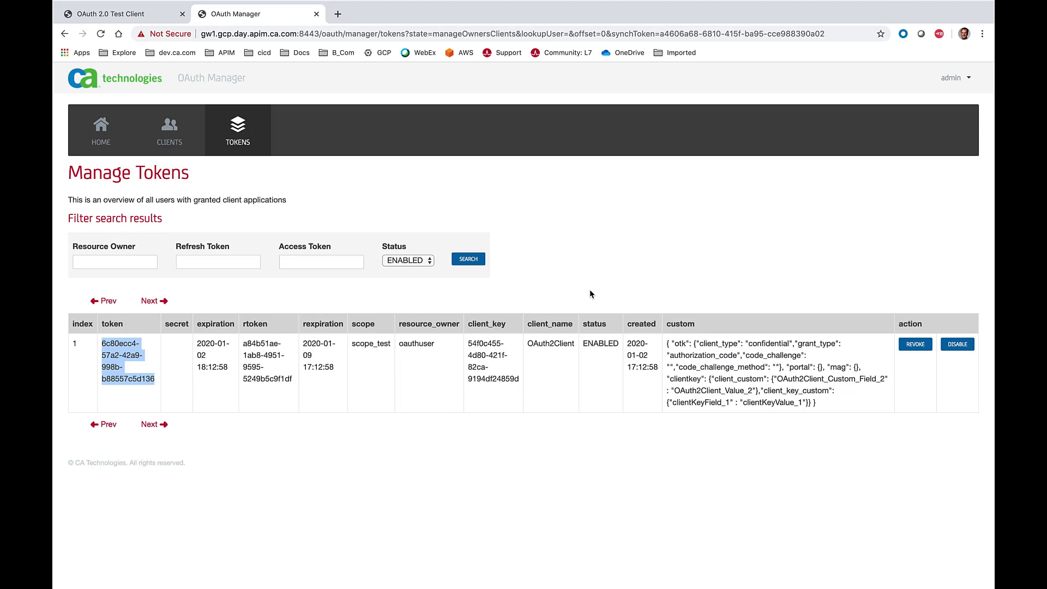
pyautogui.click(186, 12)
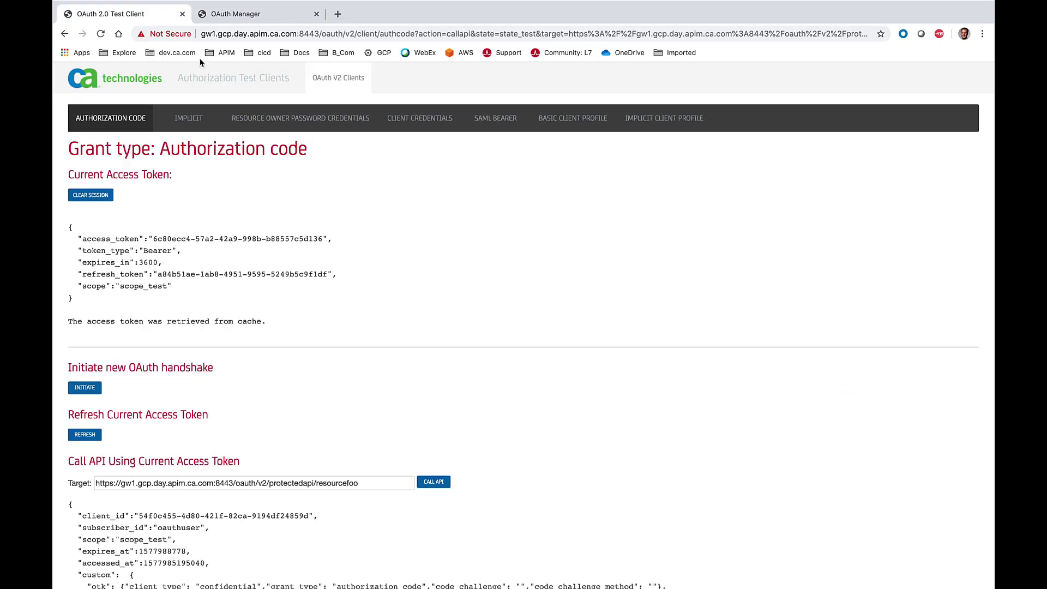
# - Call the protectedapi/resourcefoo target twice using the current access token
pyautogui.scroll(-5, 584, 351)
pyautogui.click(439, 362)
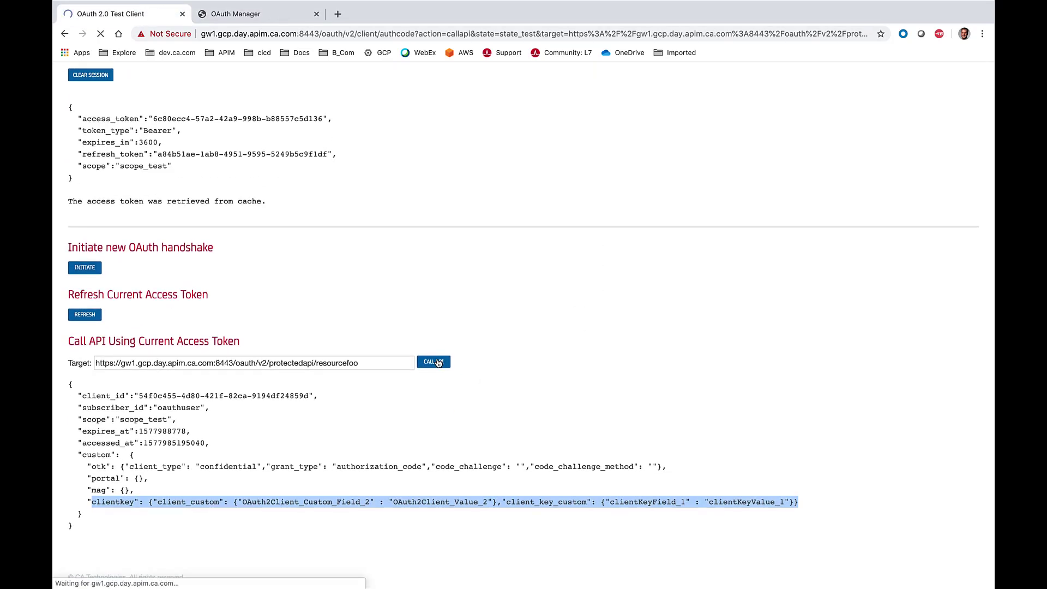
pyautogui.click(436, 362)
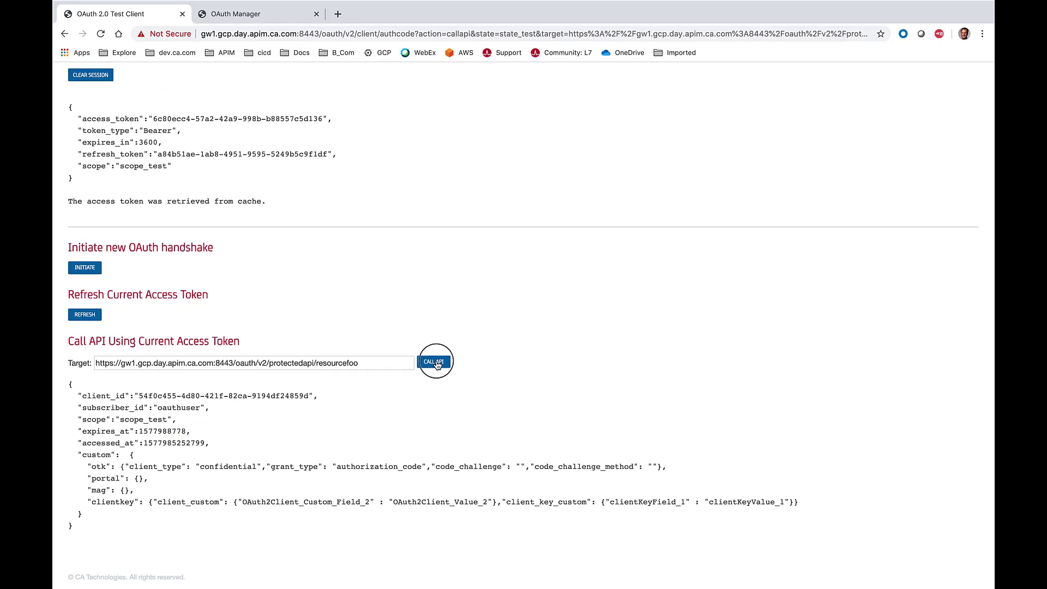
# - Revoke the token granted by oauthuser to OAuth2Client in the OAuth Manager
pyautogui.click(279, 16)
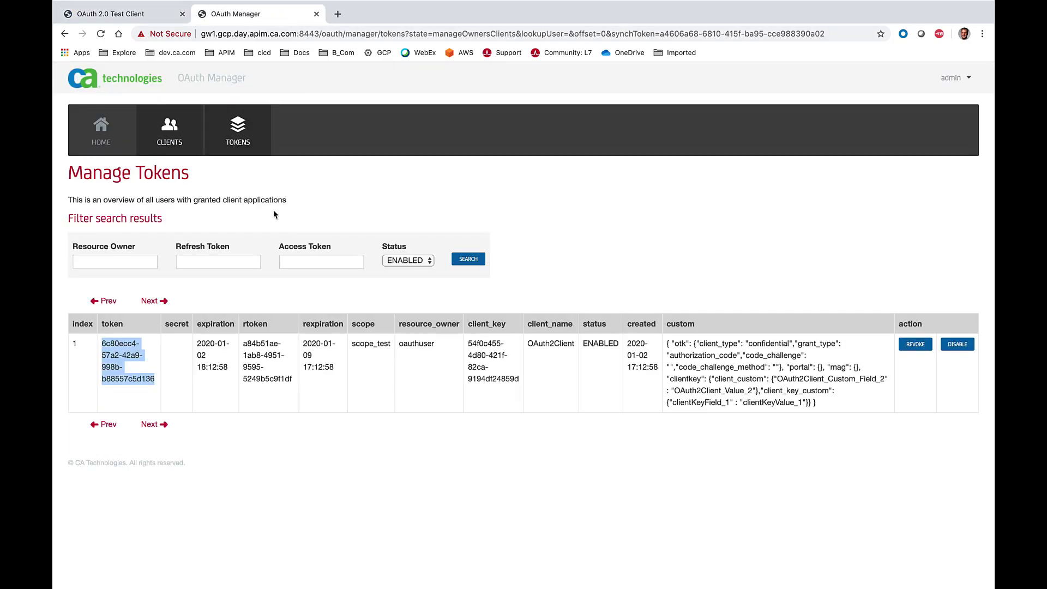
pyautogui.click(916, 345)
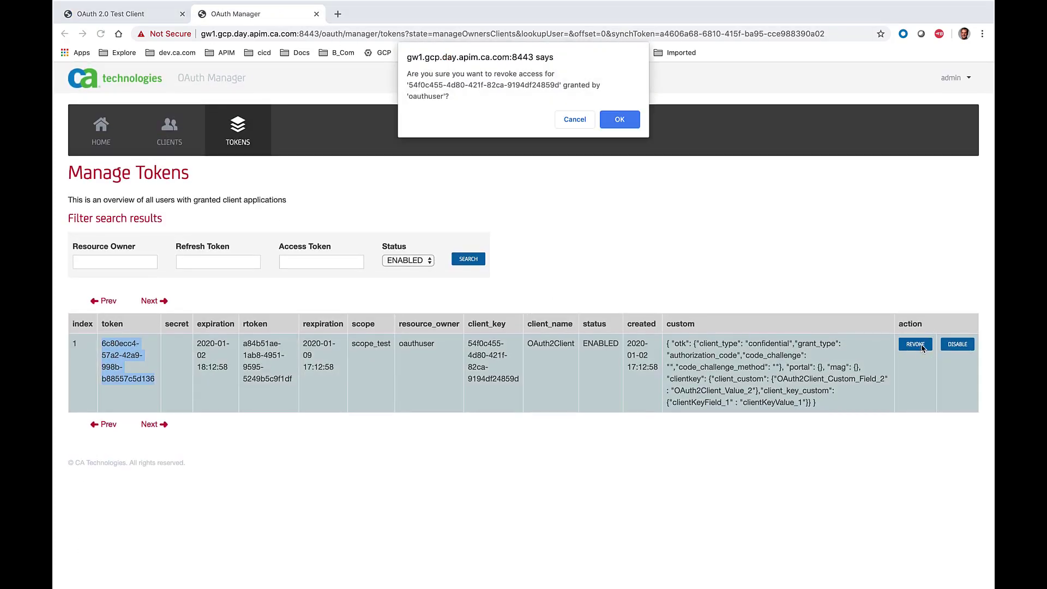
pyautogui.click(621, 118)
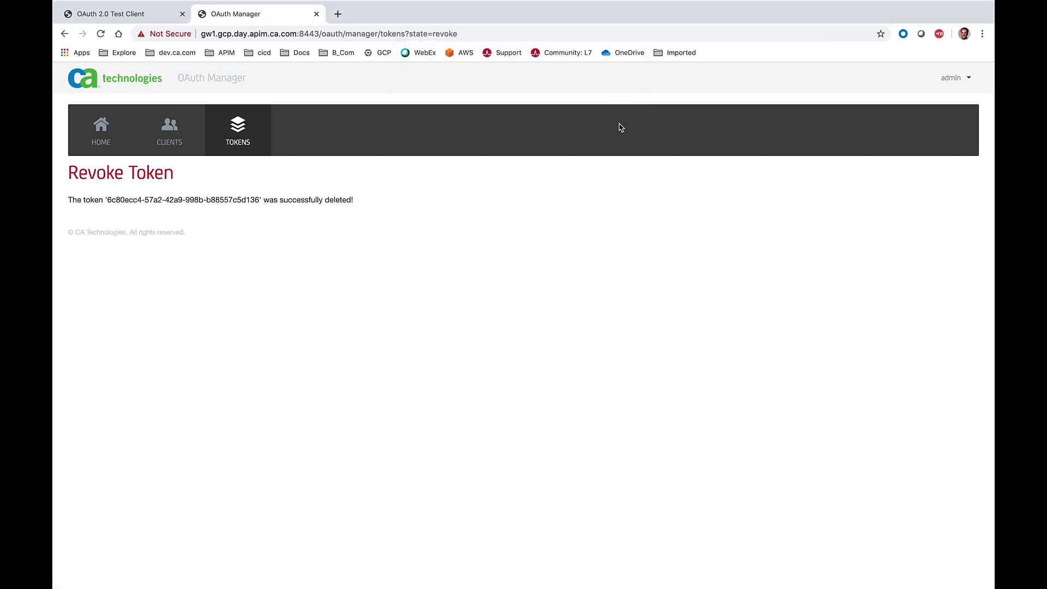
# - Return to the OAuth 2.0 Test Client, call the protected API with the revoked access token and examine the response
pyautogui.click(129, 14)
pyautogui.scroll(-2, 483, 324)
pyautogui.scroll(-2, 483, 324)
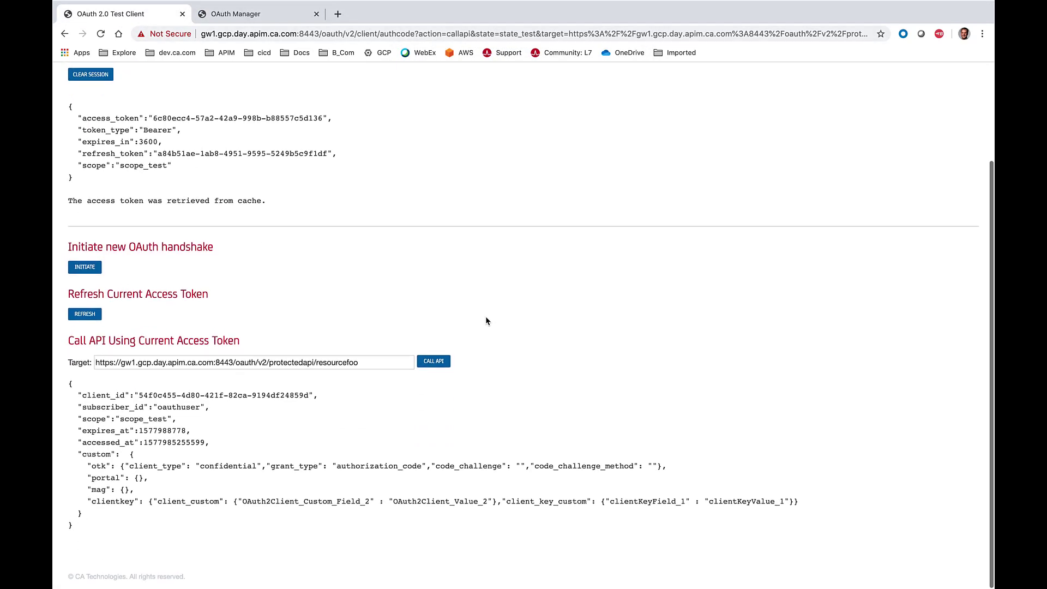
pyautogui.click(439, 364)
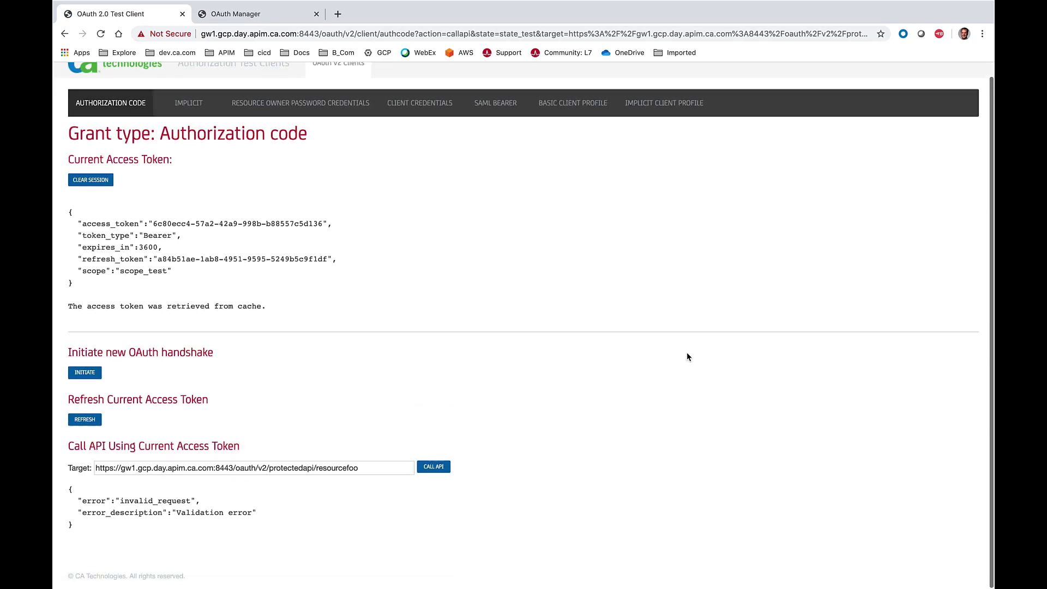
pyautogui.moveTo(81, 540); pyautogui.dragTo(56, 489)
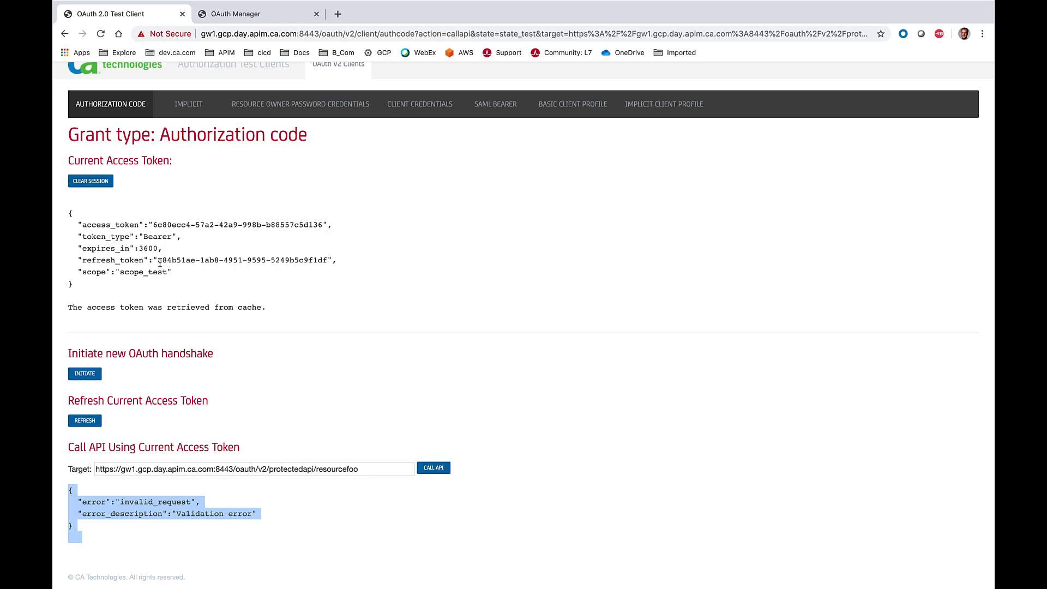
# - Try to refresh the current access token with its refresh token and examine the returned response
pyautogui.moveTo(158, 261); pyautogui.dragTo(327, 260)
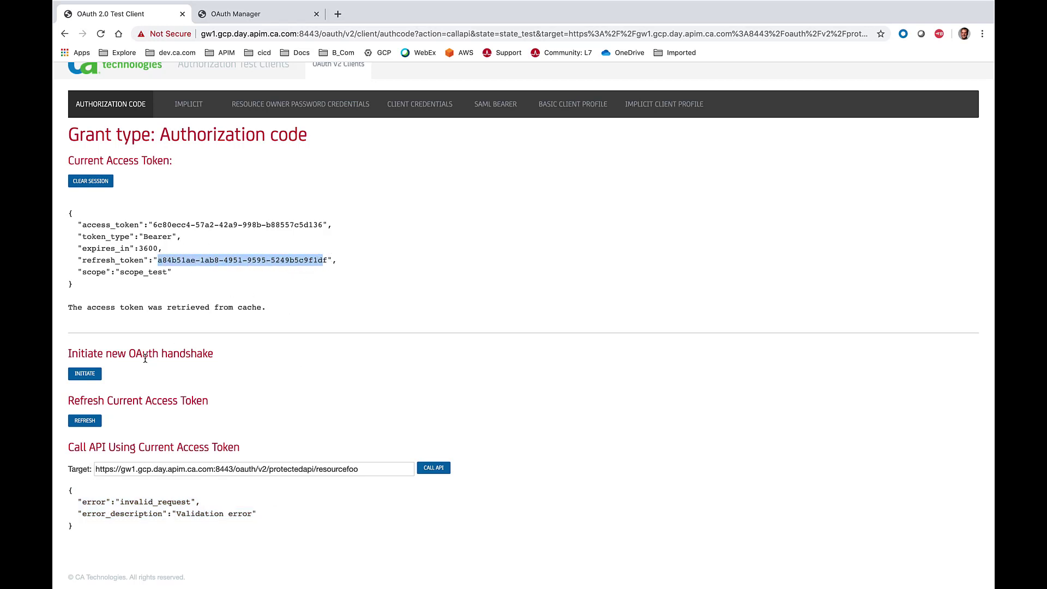
pyautogui.click(83, 423)
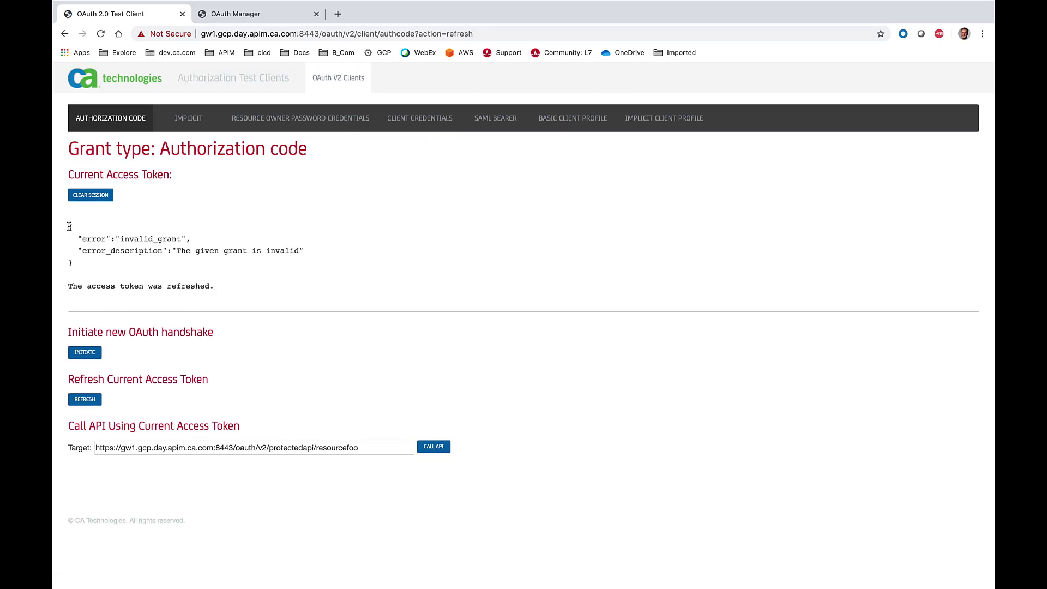
pyautogui.moveTo(69, 226); pyautogui.dragTo(250, 287)
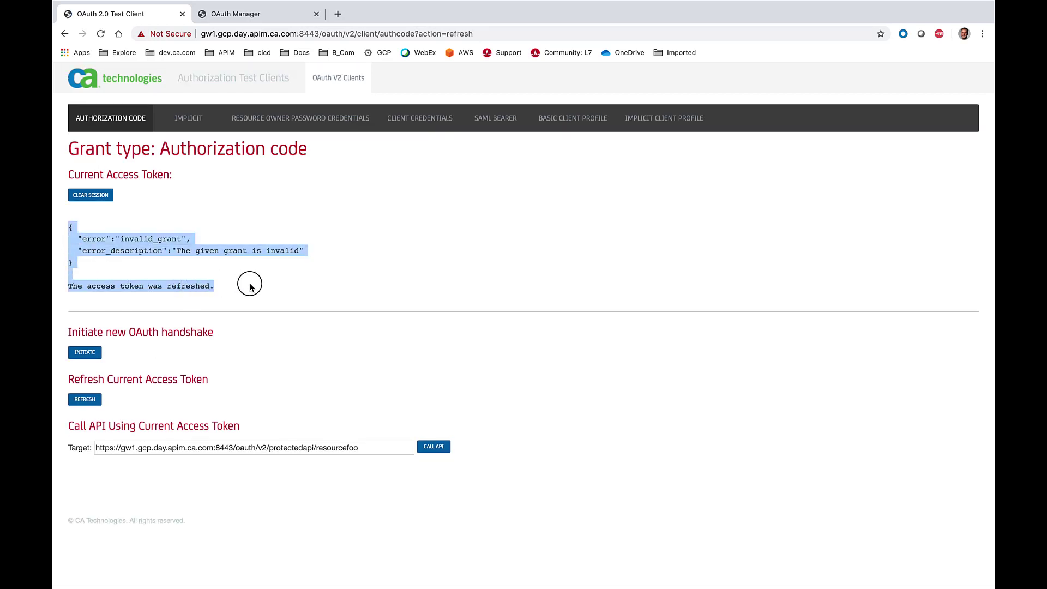
# - Initiate a new OAuth handshake, log in as oauthuser with the account password and authorize the client
pyautogui.click(84, 353)
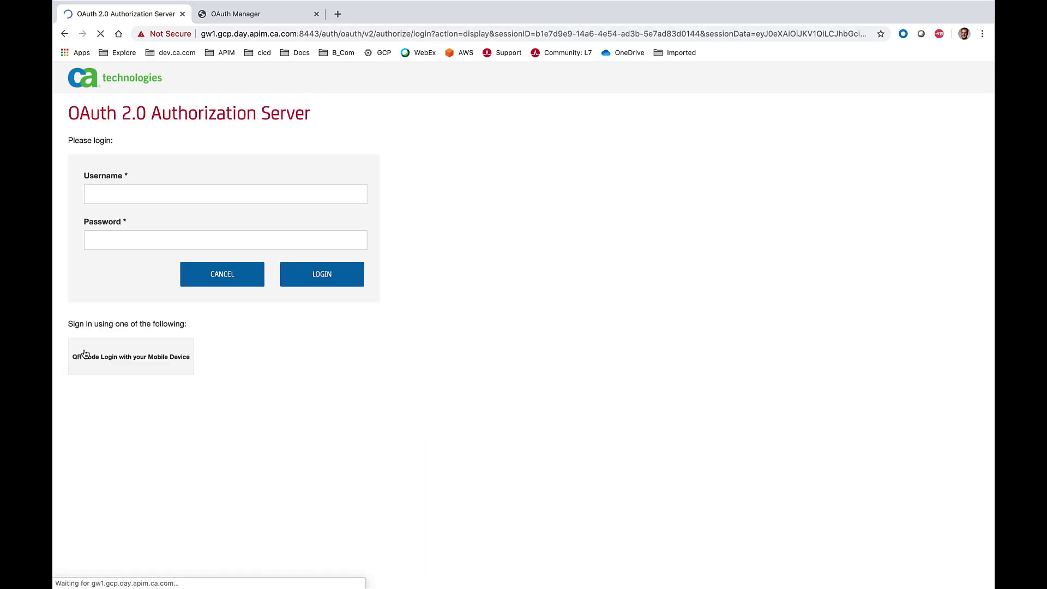
pyautogui.click(125, 194)
pyautogui.write('a')
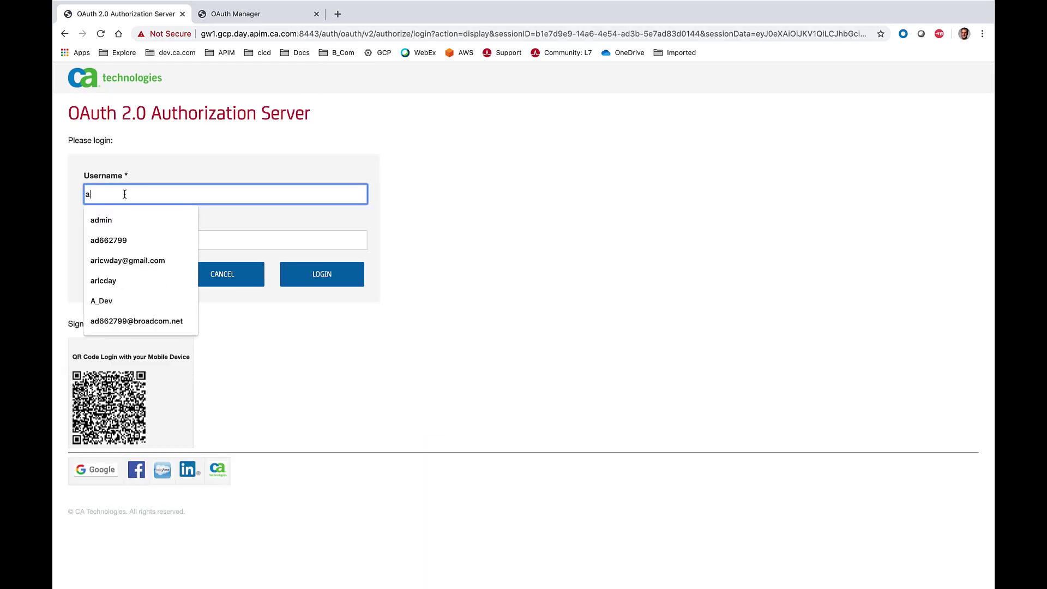
pyautogui.press('BackSpace')
pyautogui.write('oauthuser')
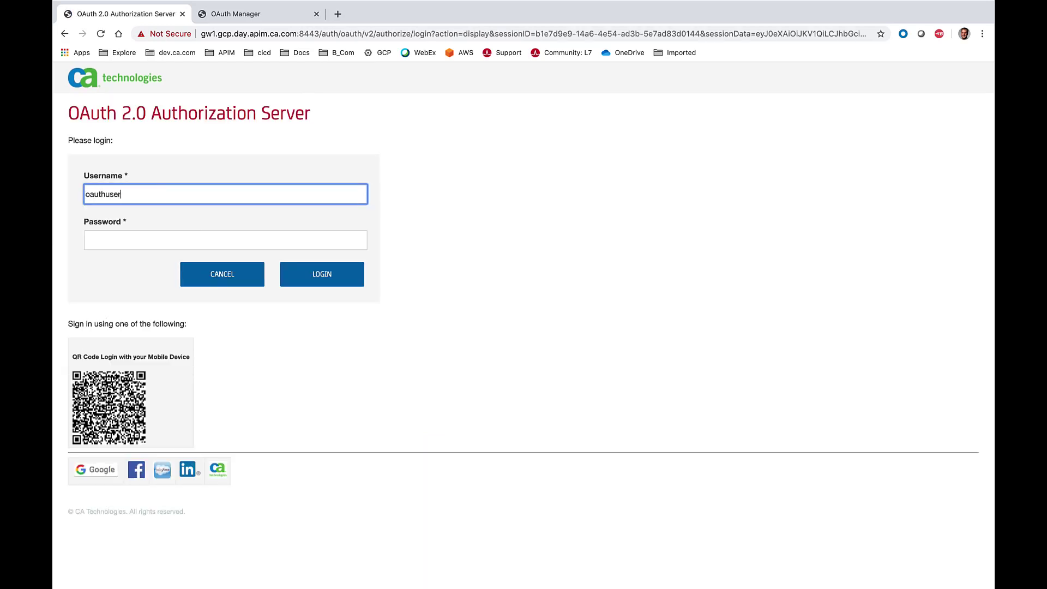
pyautogui.click(150, 244)
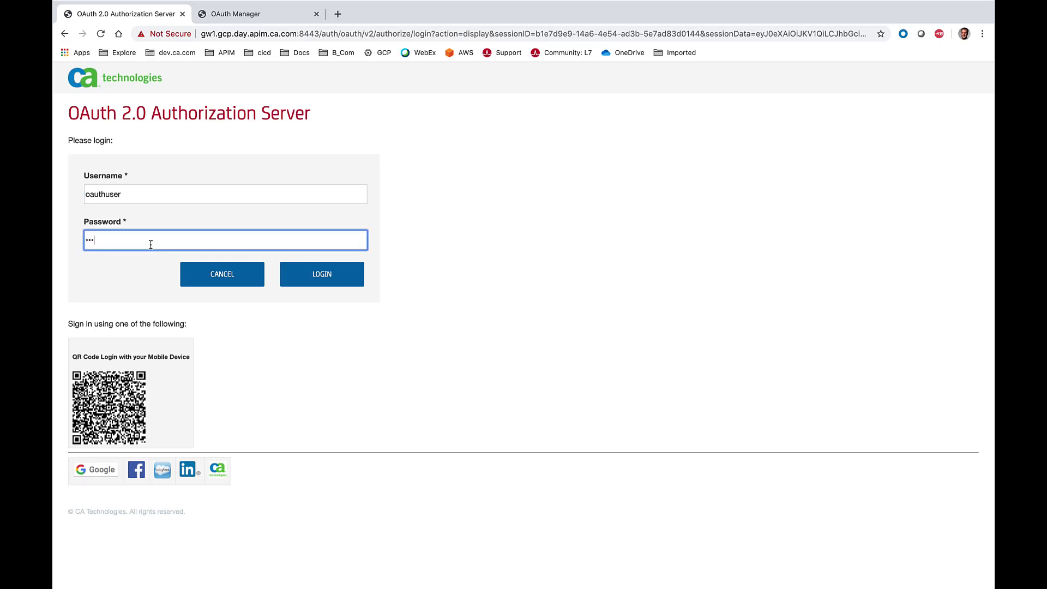
pyautogui.click(321, 279)
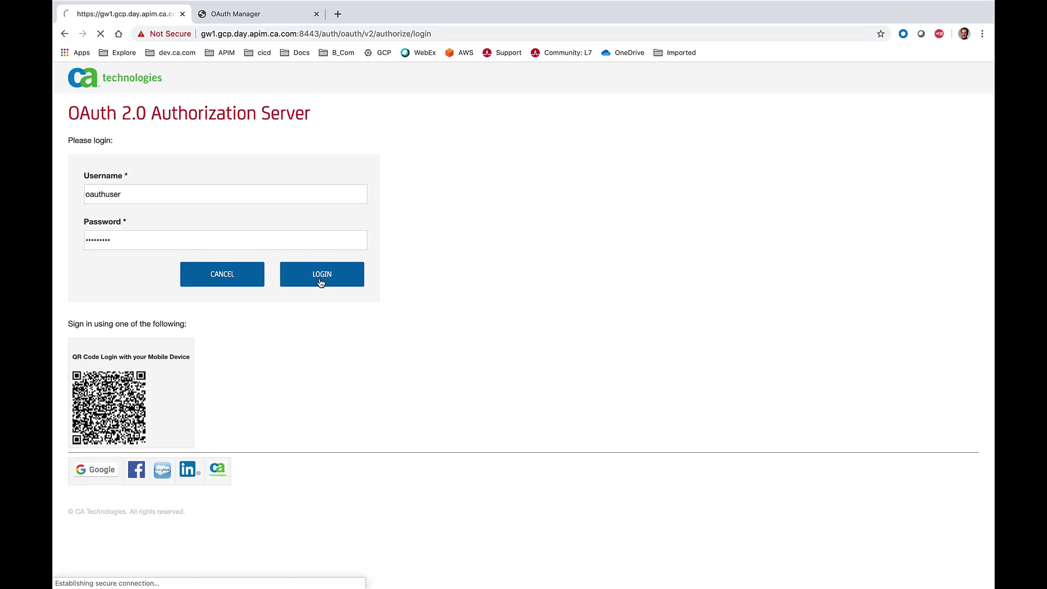
pyautogui.click(254, 260)
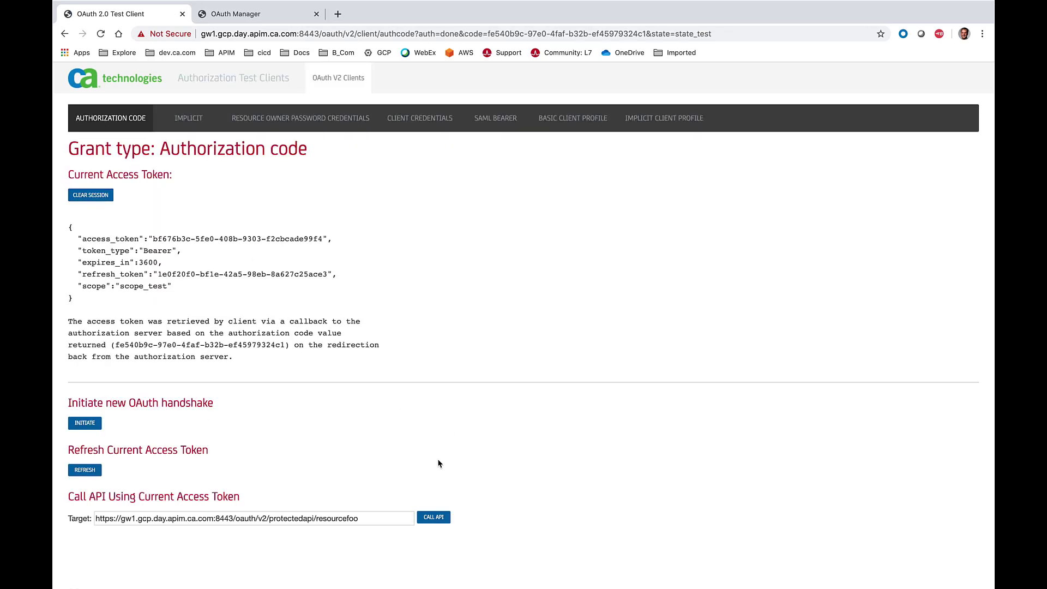
# - Call the protected API twice using the newly issued access token
pyautogui.click(438, 516)
pyautogui.scroll(-3, 519, 467)
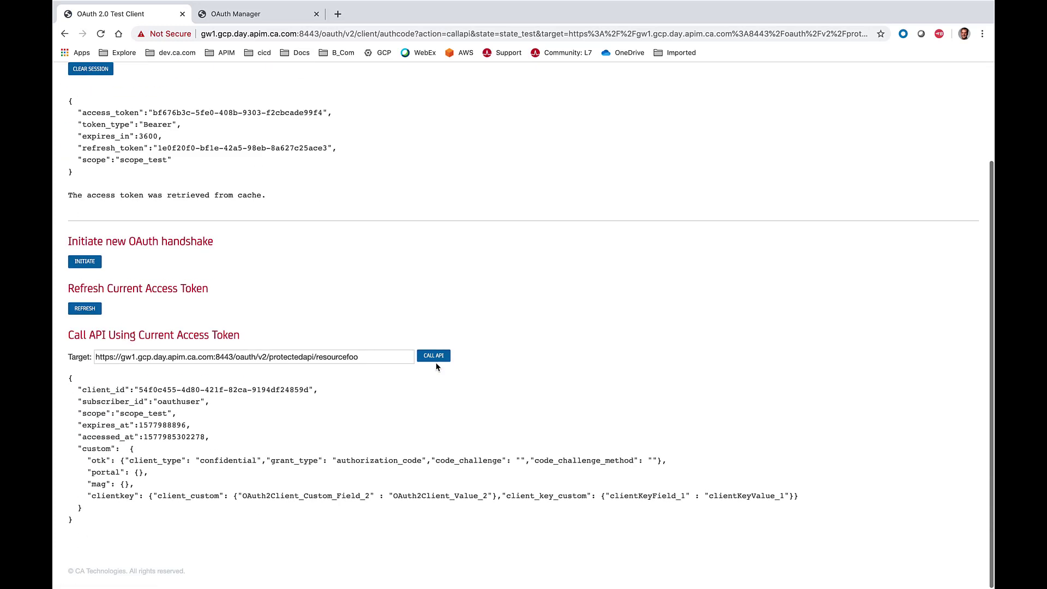
pyautogui.click(439, 363)
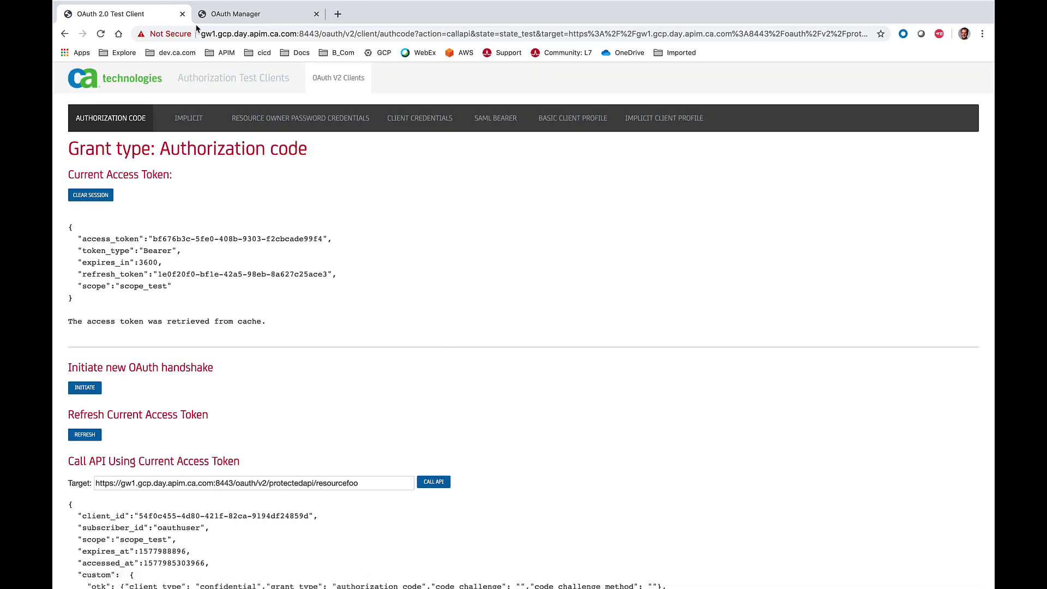
# - Reopen the tokens overview in the OAuth Manager and examine the new token's creation time
pyautogui.click(238, 22)
pyautogui.click(101, 34)
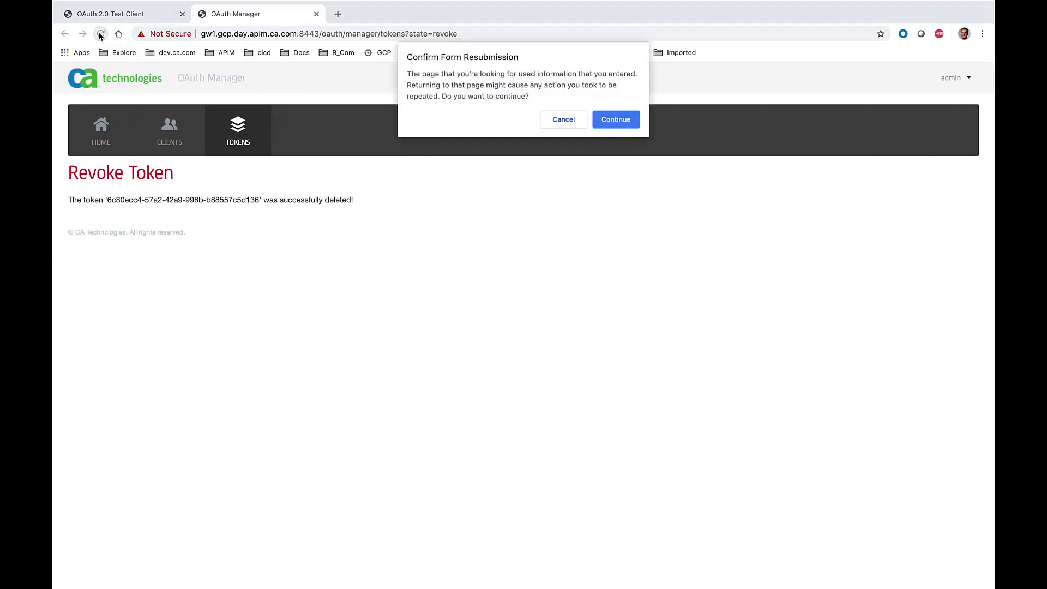
pyautogui.click(617, 120)
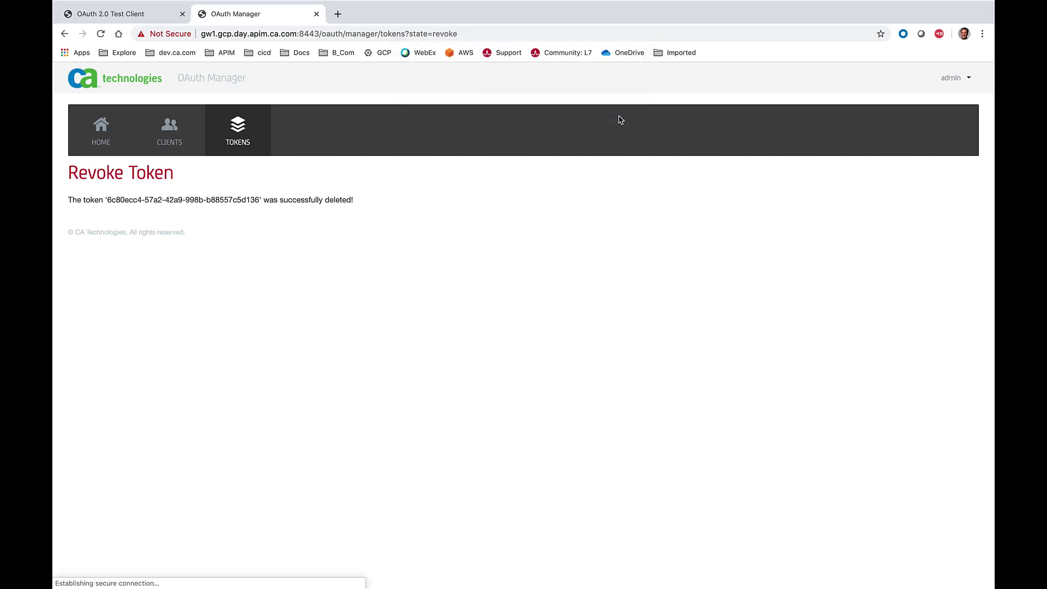
pyautogui.click(255, 140)
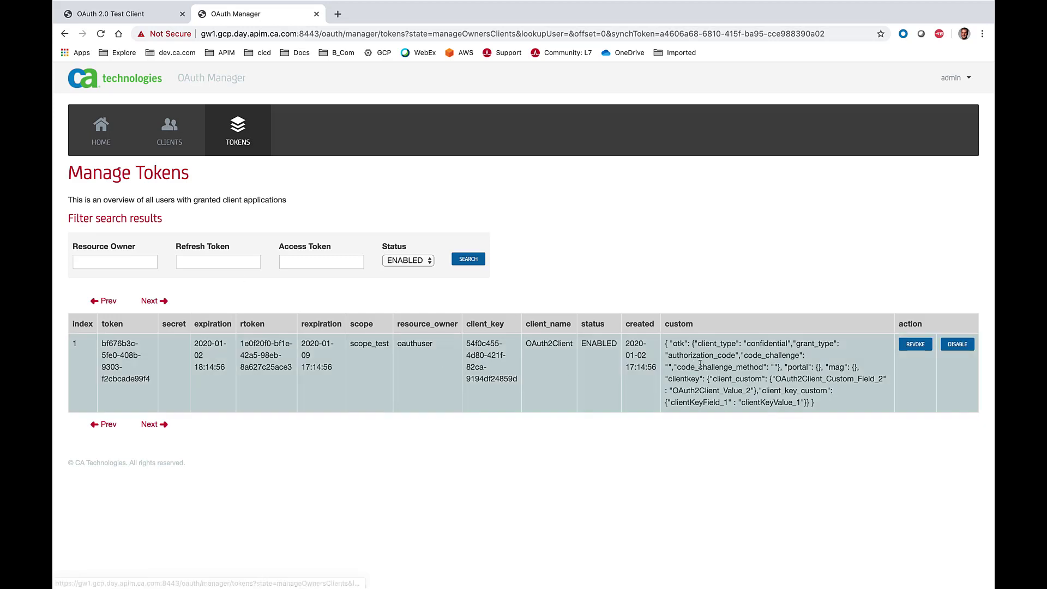
pyautogui.moveTo(627, 342); pyautogui.dragTo(657, 369)
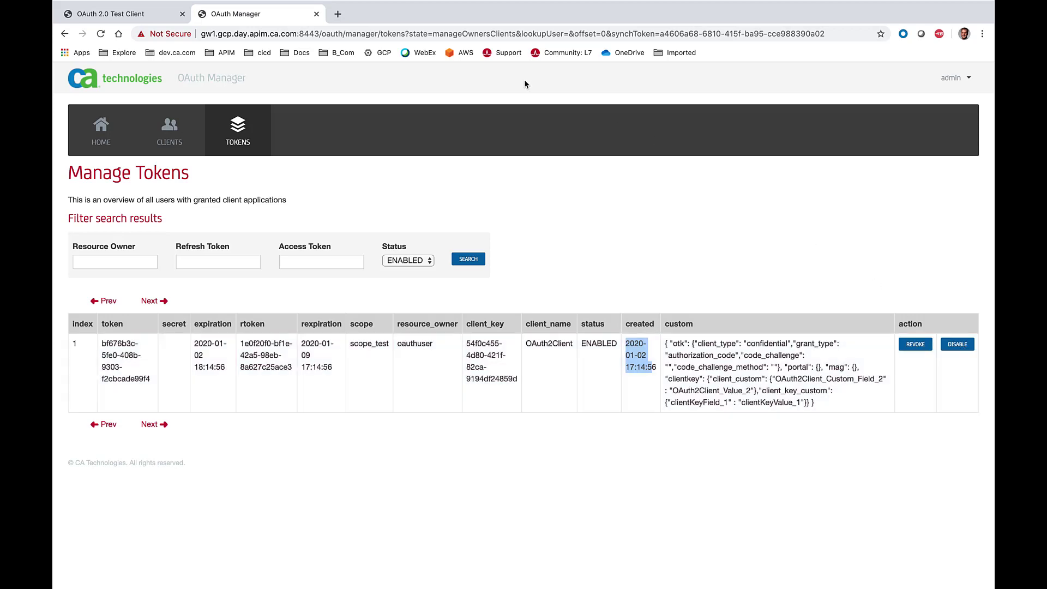
# - In Policy Manager, set the OTK Require OAuth 2.0 Token assertion's one-time access_token option to True, and save and activate the policy
pyautogui.press('super+Tab')
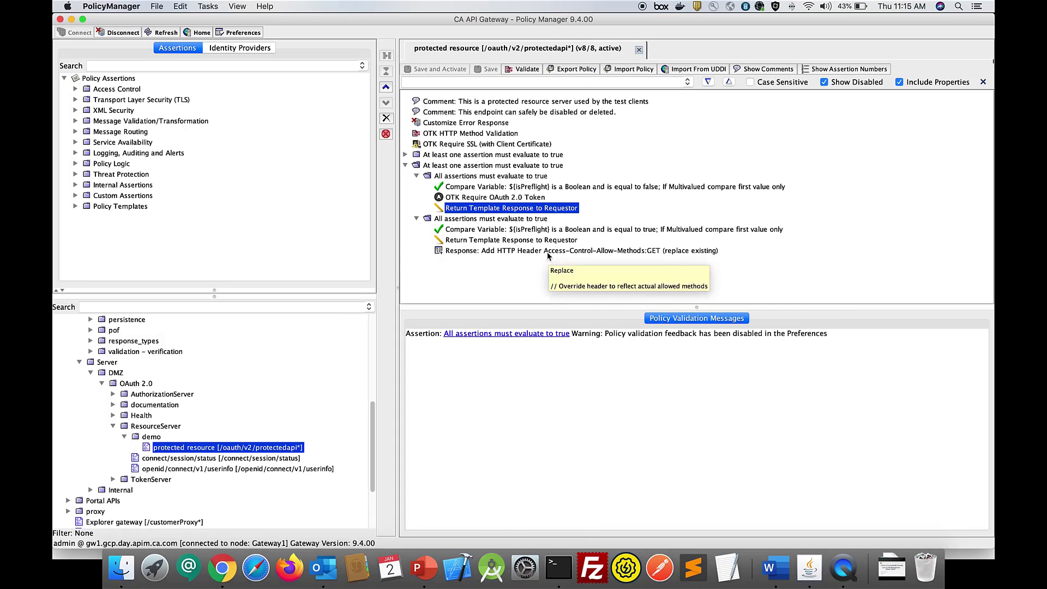
pyautogui.click(479, 199)
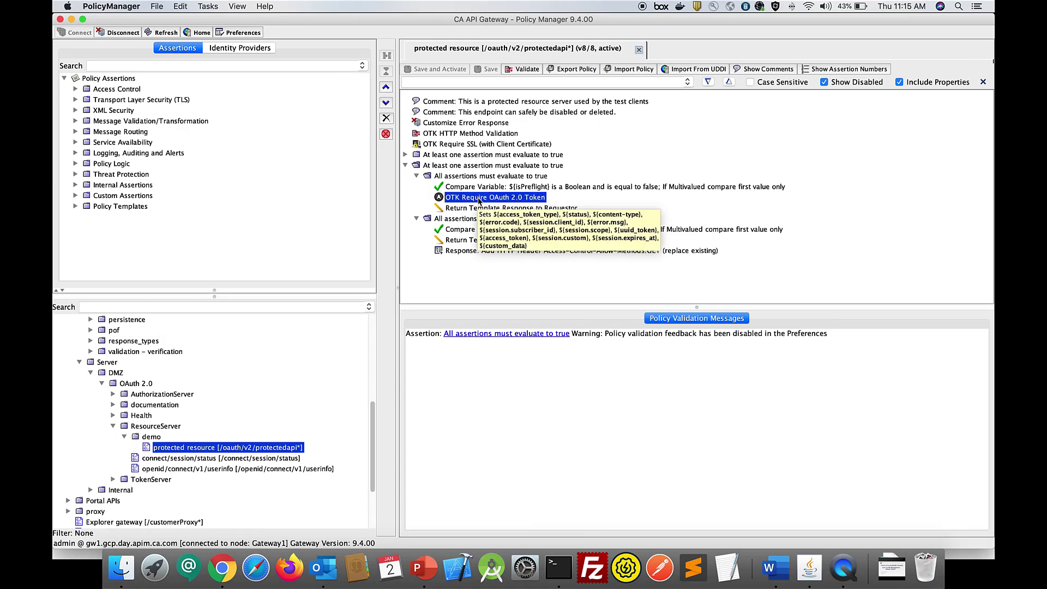
pyautogui.rightClick(479, 199)
pyautogui.click(527, 205)
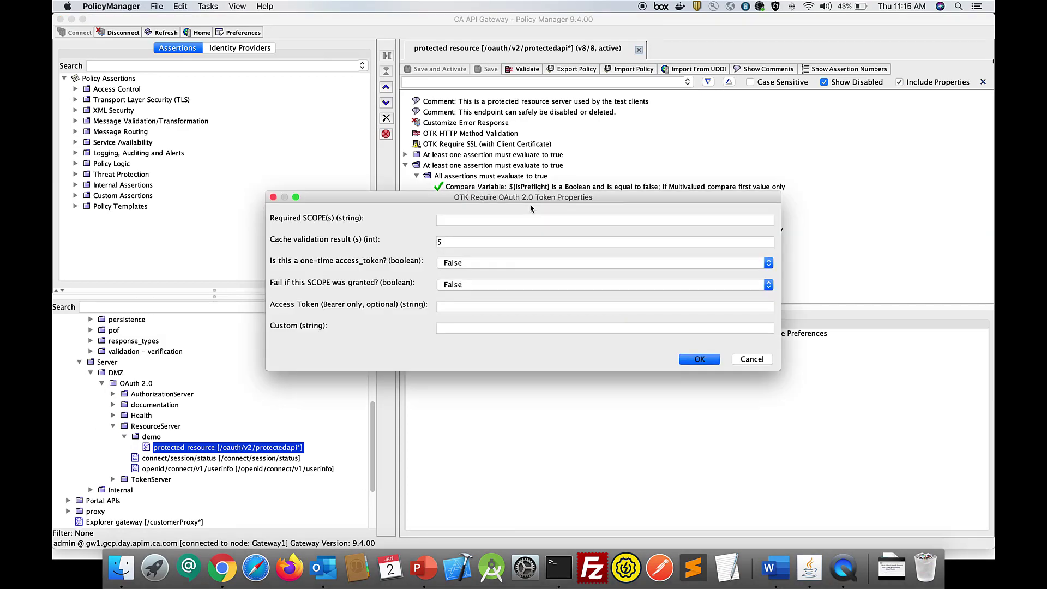
pyautogui.moveTo(525, 199); pyautogui.dragTo(545, 224)
pyautogui.click(488, 289)
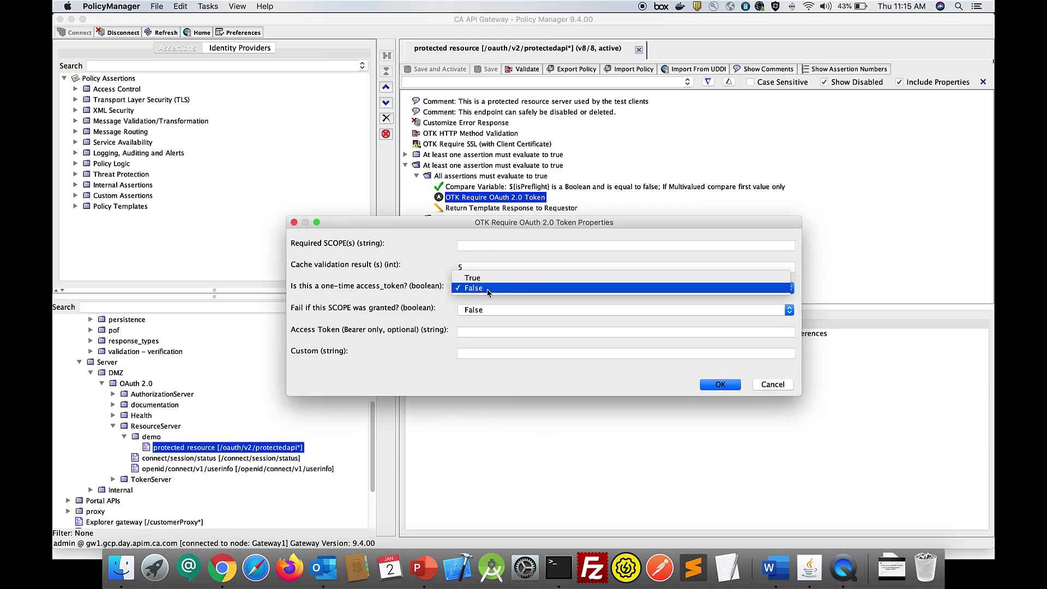
pyautogui.click(490, 279)
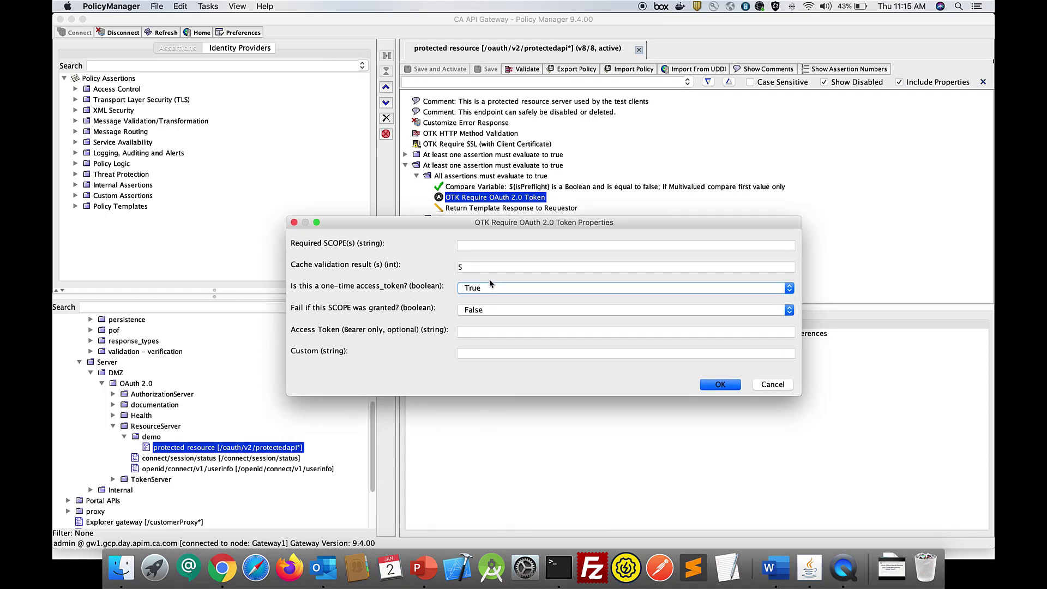
pyautogui.click(727, 386)
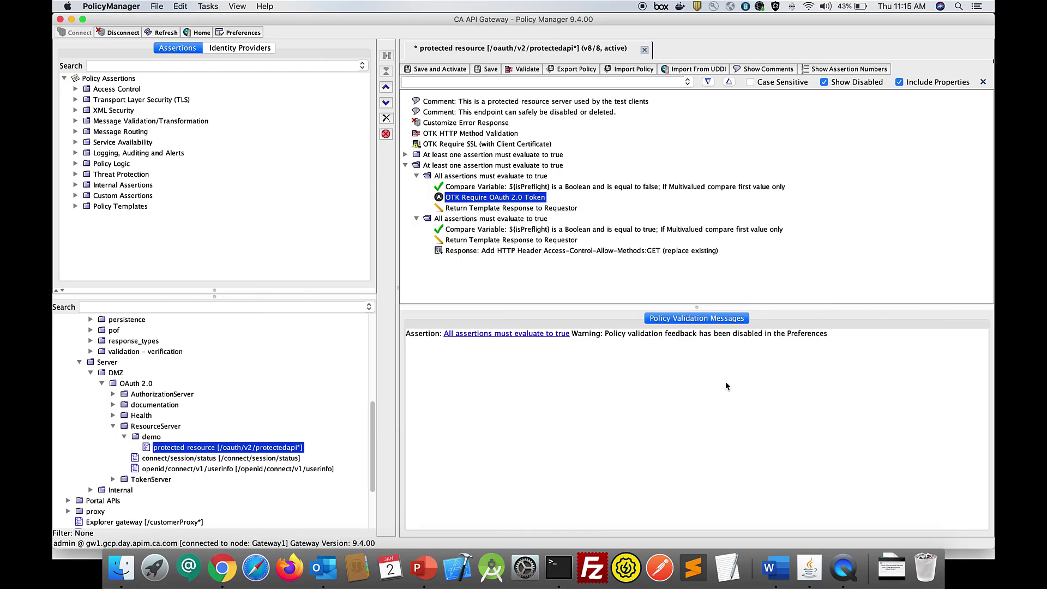
pyautogui.click(440, 72)
# - Switch back to the OAuth 2.0 Test Client, call the protected API twice with the current token and clear the session
pyautogui.press('super+Tab')
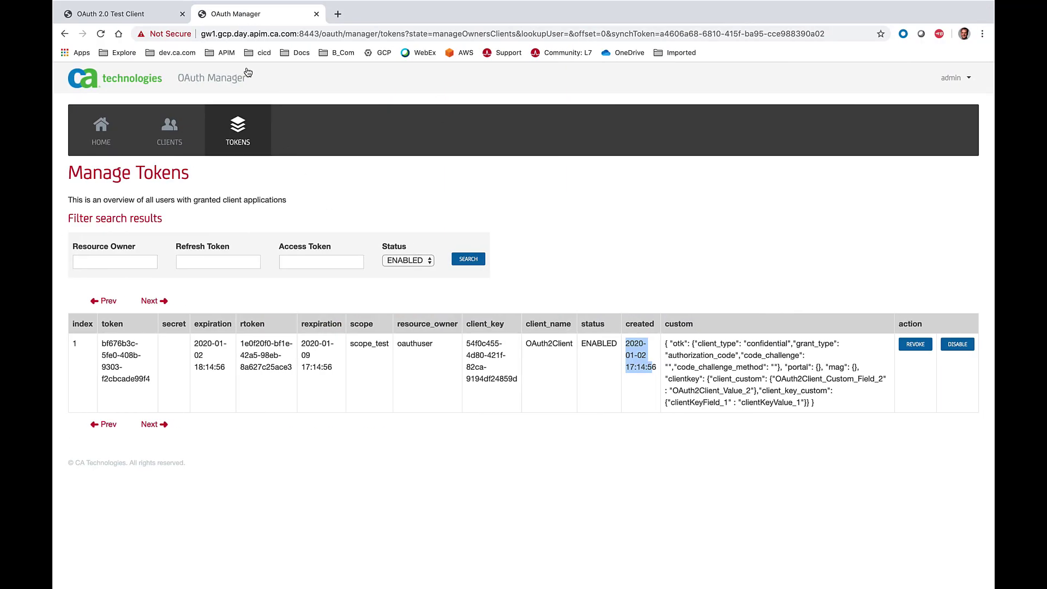
pyautogui.click(126, 13)
pyautogui.scroll(-5, 362, 338)
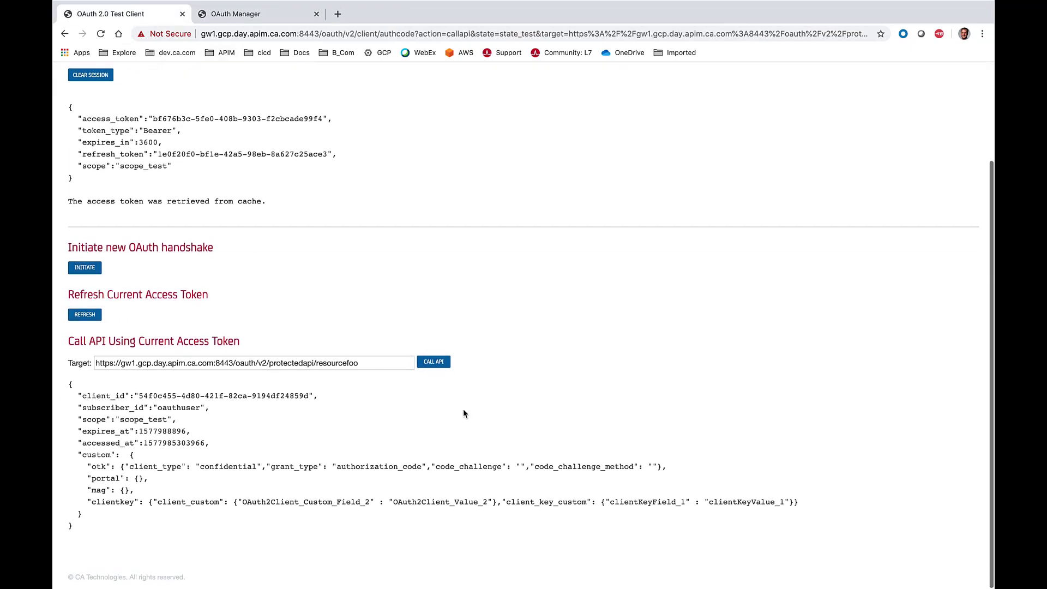
pyautogui.click(433, 363)
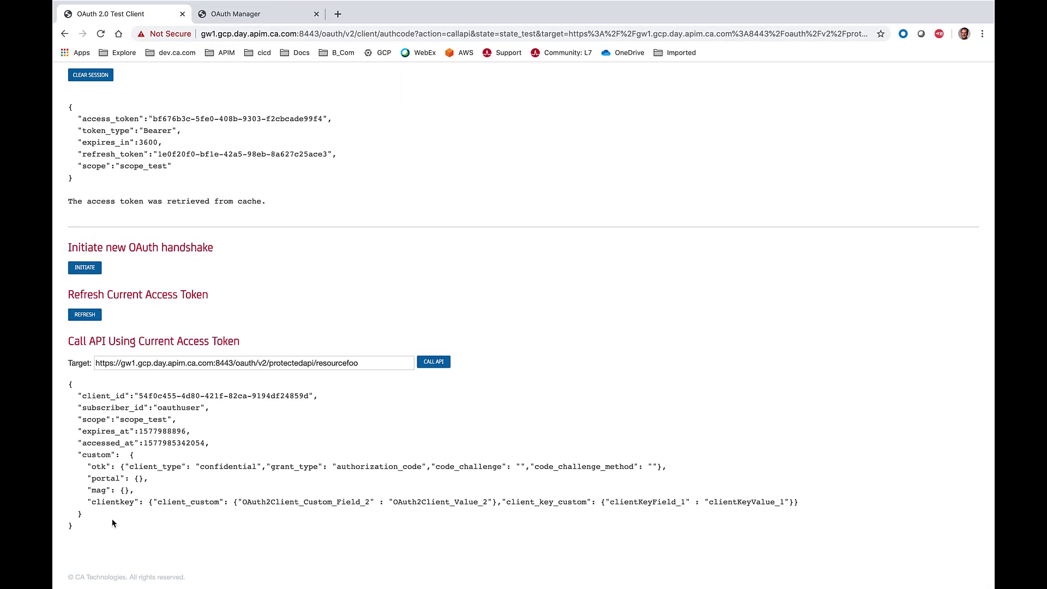
pyautogui.click(436, 367)
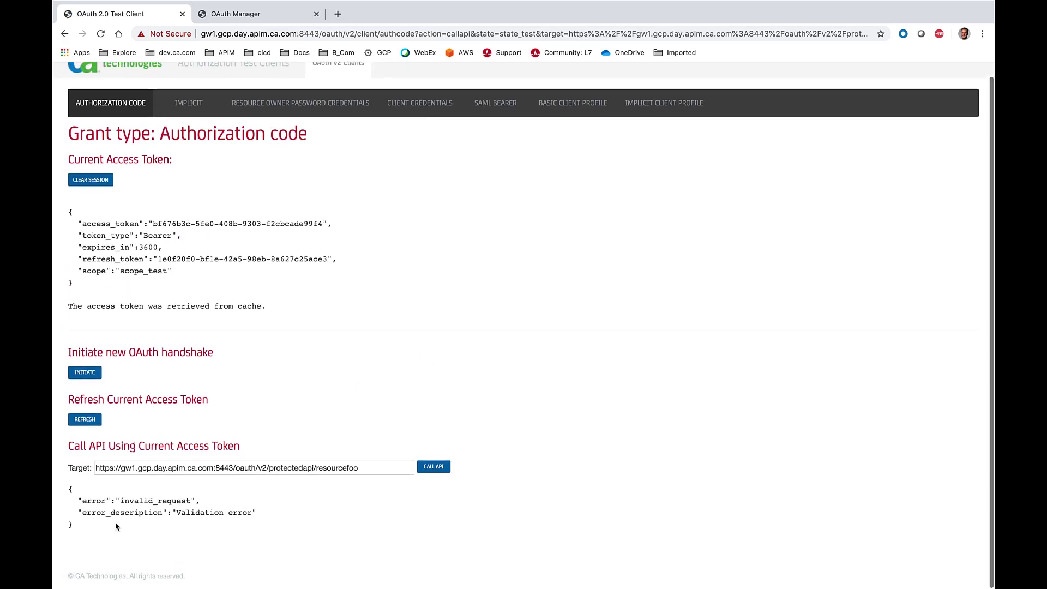
pyautogui.moveTo(82, 538); pyautogui.dragTo(62, 480)
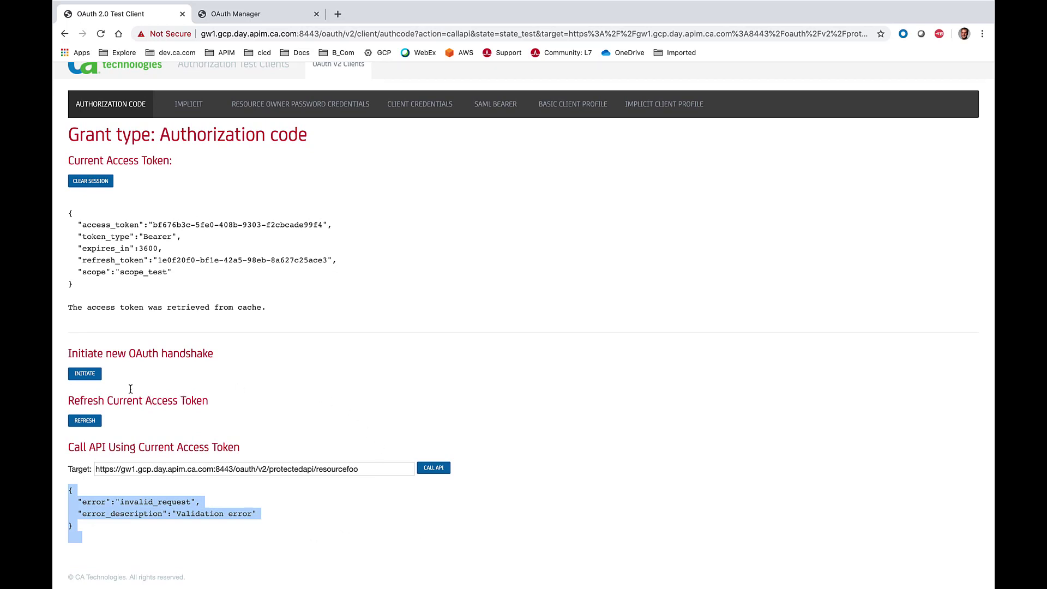
pyautogui.click(99, 188)
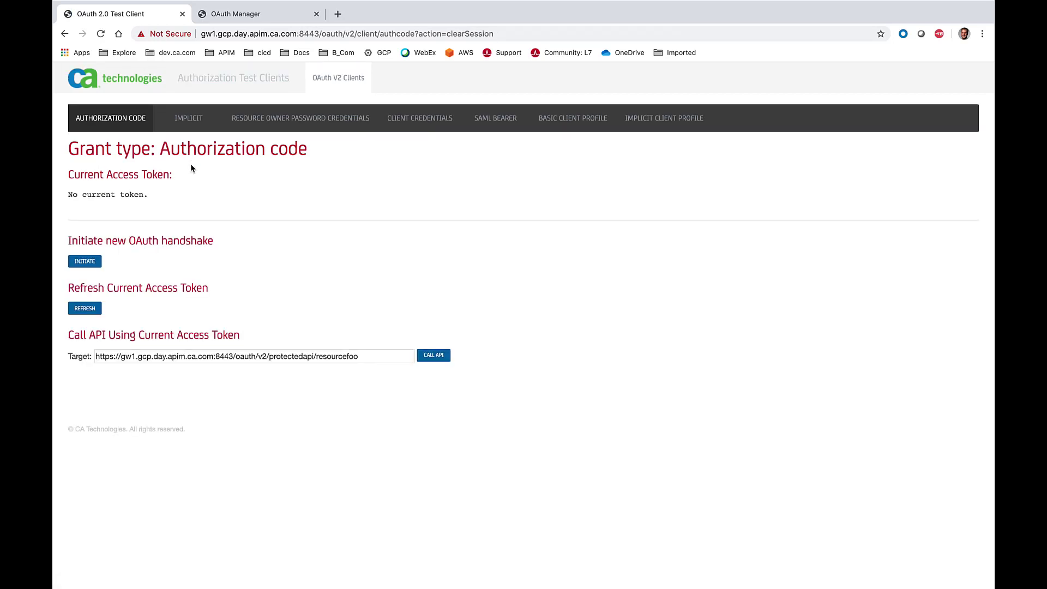
# - Switch to Policy Manager and open the active assertions of the #OTK Generate JWT OAuth Token policy in the OTK Customizations folder
pyautogui.press('super+Tab')
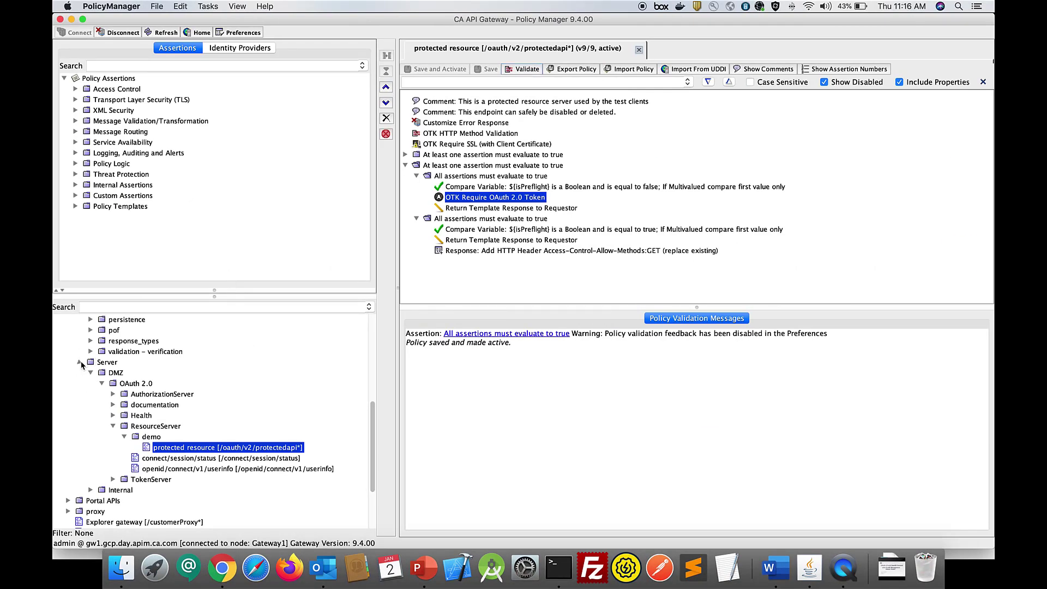
pyautogui.click(79, 363)
pyautogui.scroll(6, 194, 370)
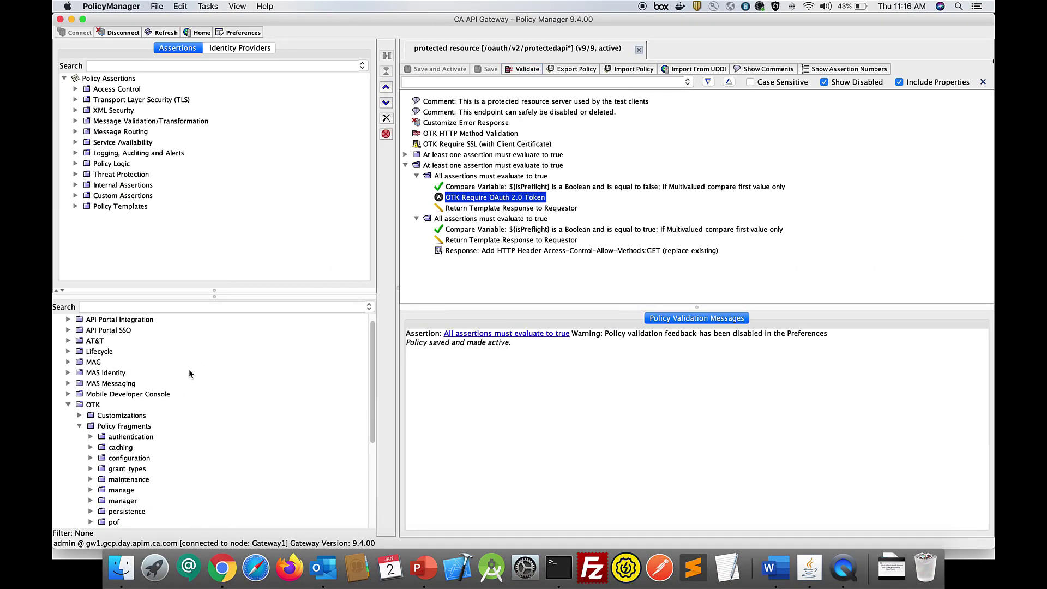
pyautogui.click(80, 426)
pyautogui.click(79, 415)
pyautogui.scroll(-5, 239, 423)
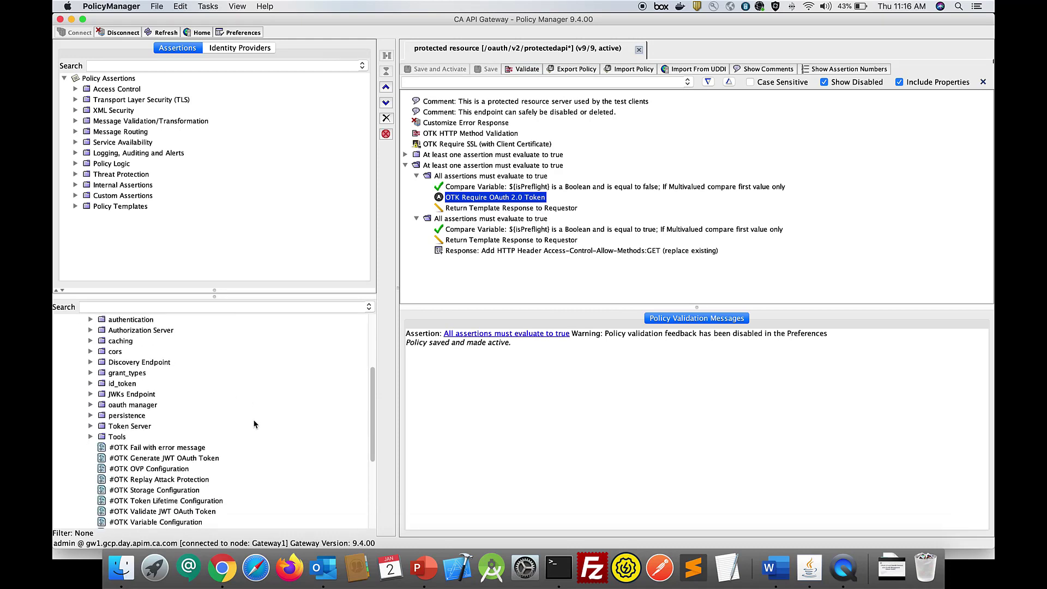
pyautogui.click(195, 460)
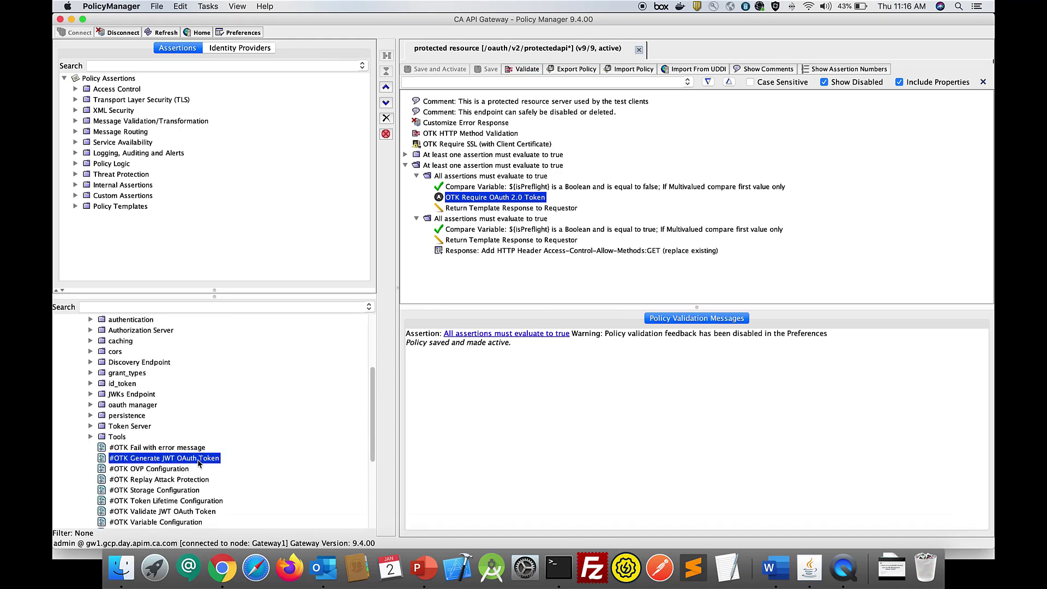
pyautogui.rightClick(198, 463)
pyautogui.click(285, 428)
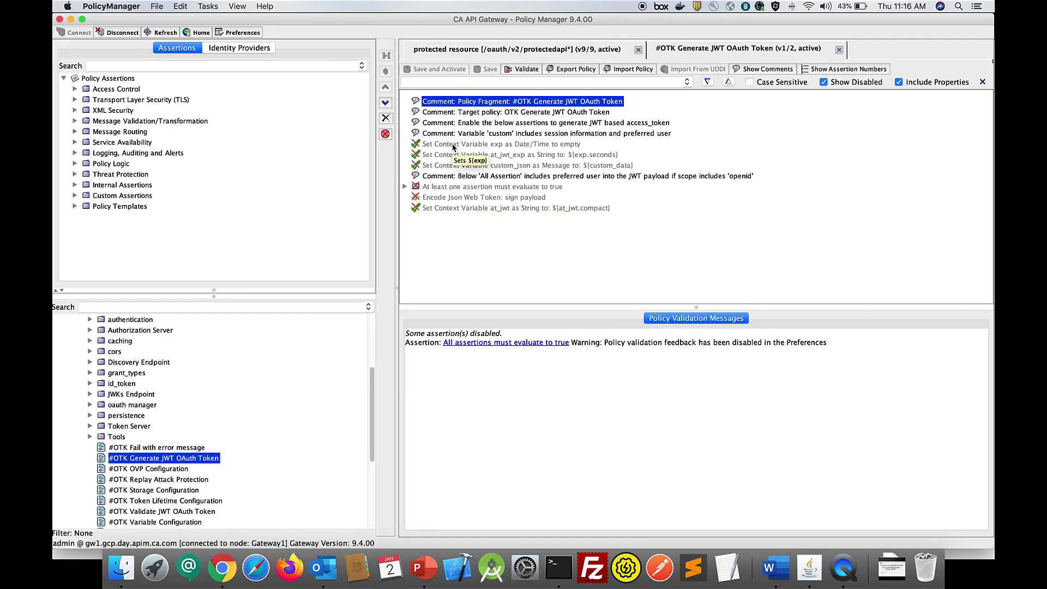
# - Make version 2 of the #OTK Generate JWT OAuth Token policy active from its revision history, and close the version 1 editor
pyautogui.rightClick(210, 470)
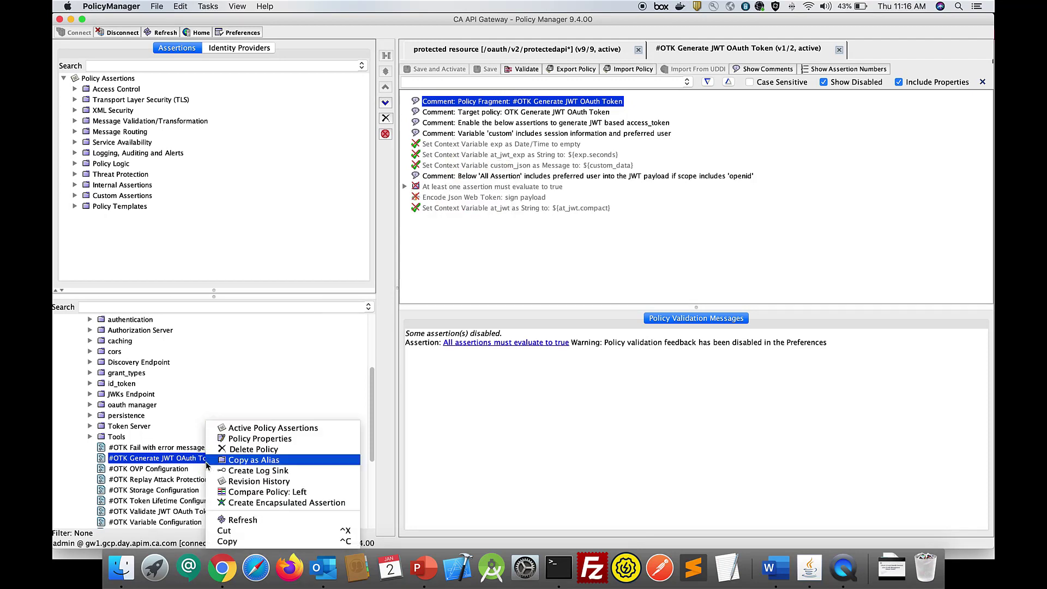
pyautogui.click(286, 482)
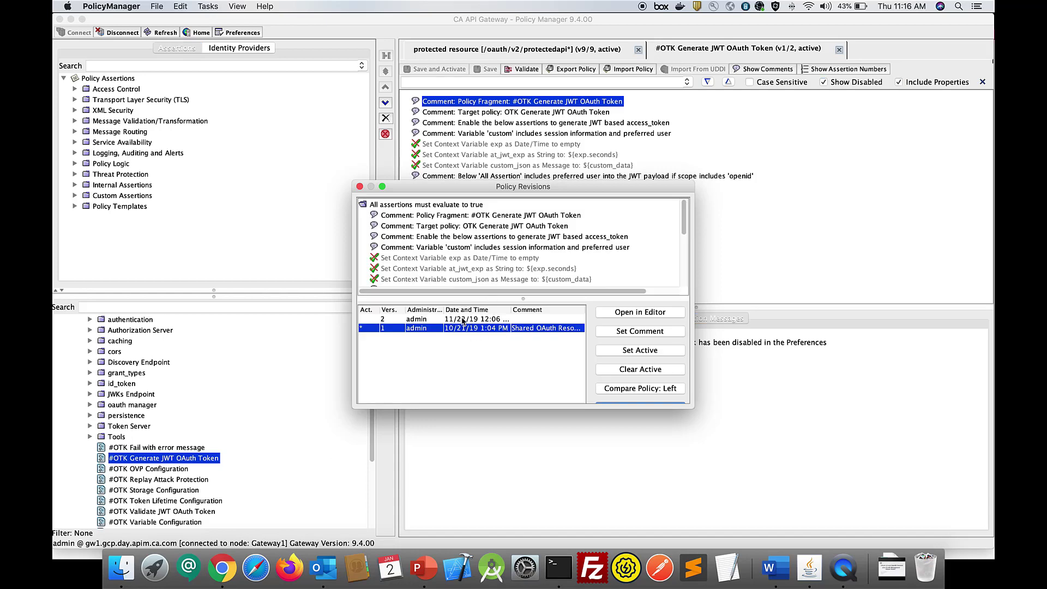
pyautogui.click(462, 320)
pyautogui.click(654, 352)
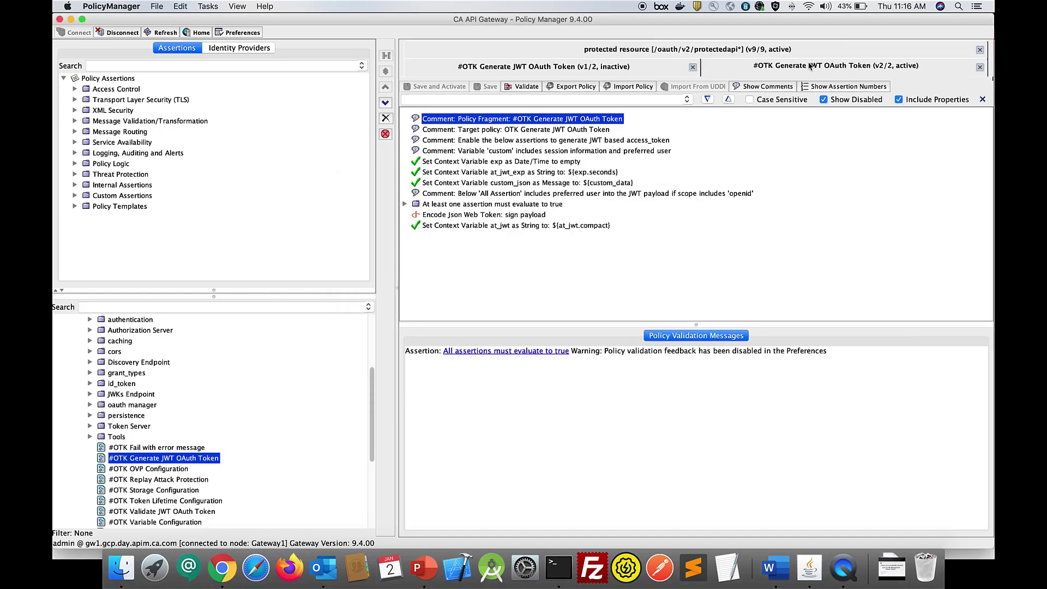
pyautogui.click(692, 67)
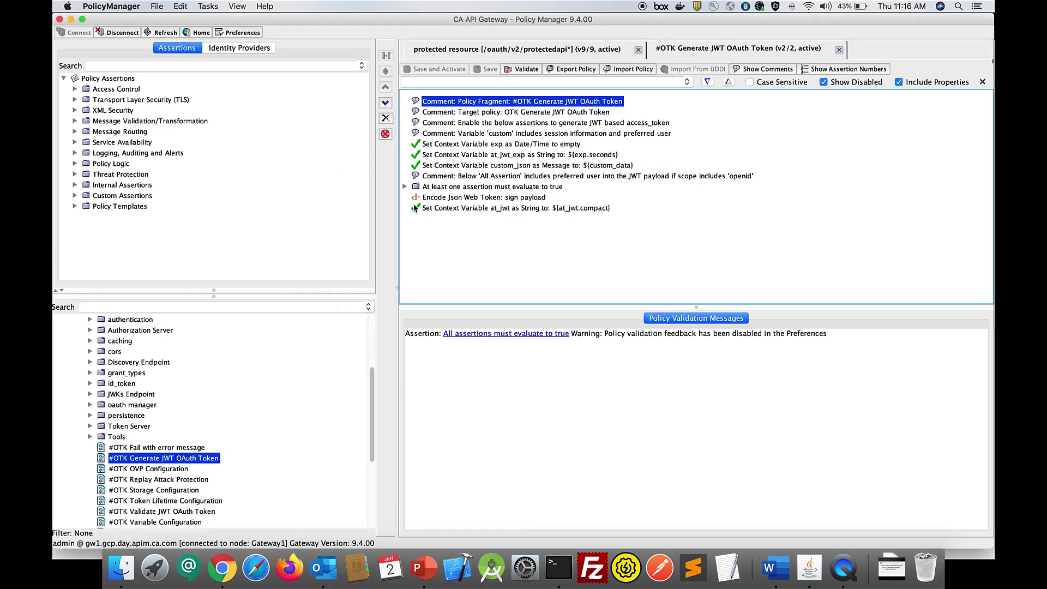
# - Expand the policy's 'At least one assertion must evaluate to true' branch and examine the custom_json username extraction assertion
pyautogui.click(410, 188)
pyautogui.click(386, 72)
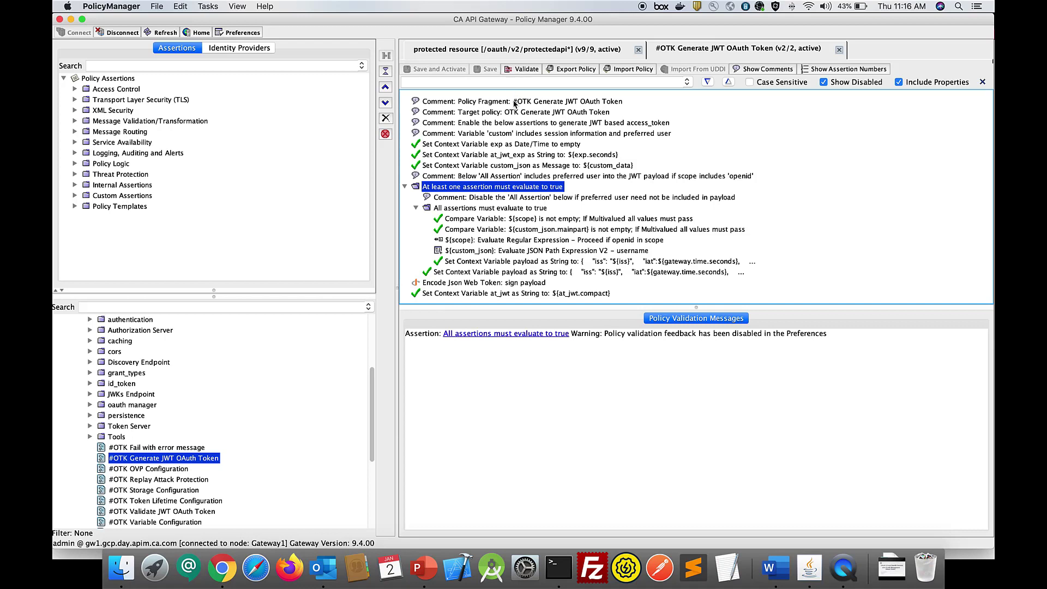
pyautogui.moveTo(528, 251)
pyautogui.click(591, 251)
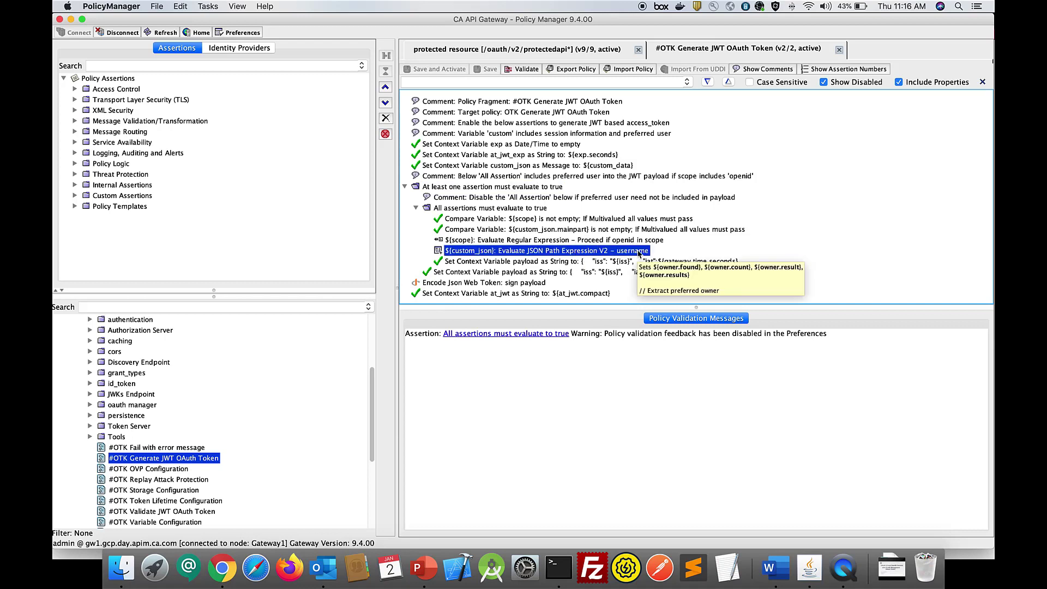
# - Open the properties of the Encode Json Web Token assertion and examine the available JWS signature algorithms
pyautogui.click(435, 283)
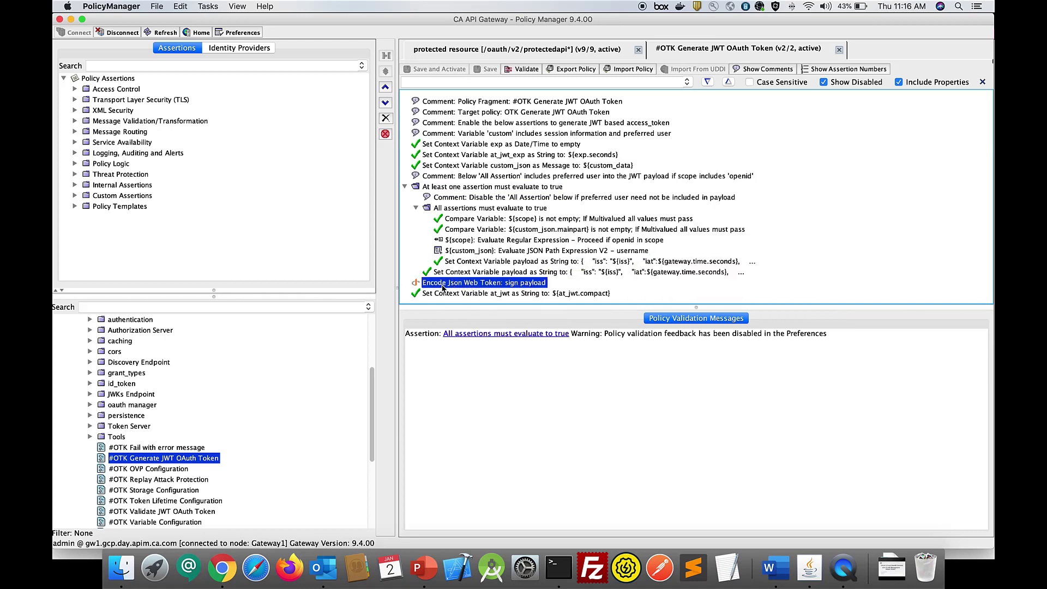
pyautogui.doubleClick(522, 284)
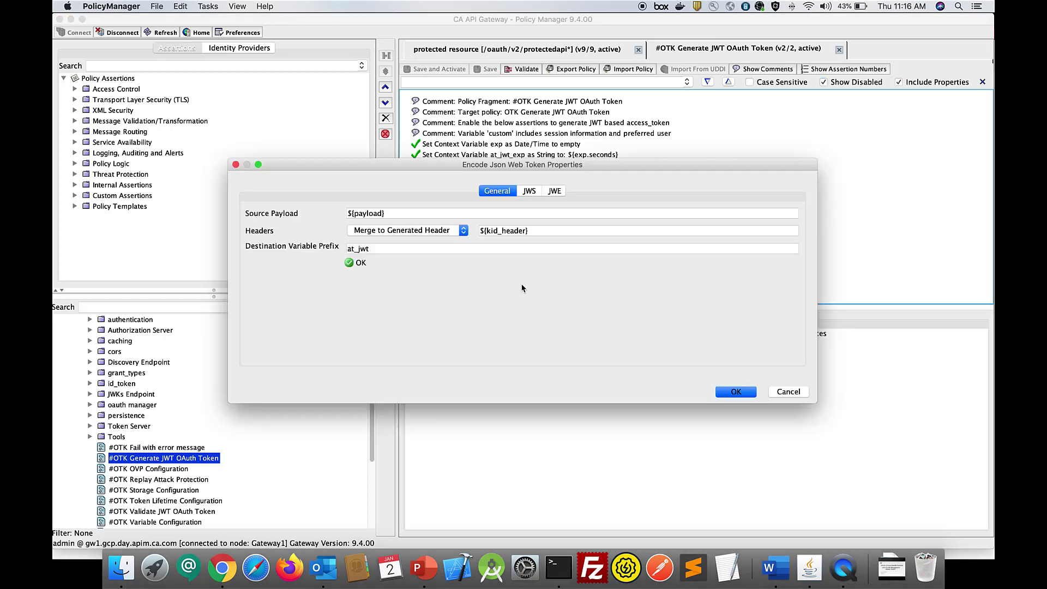
pyautogui.moveTo(432, 163); pyautogui.dragTo(440, 163)
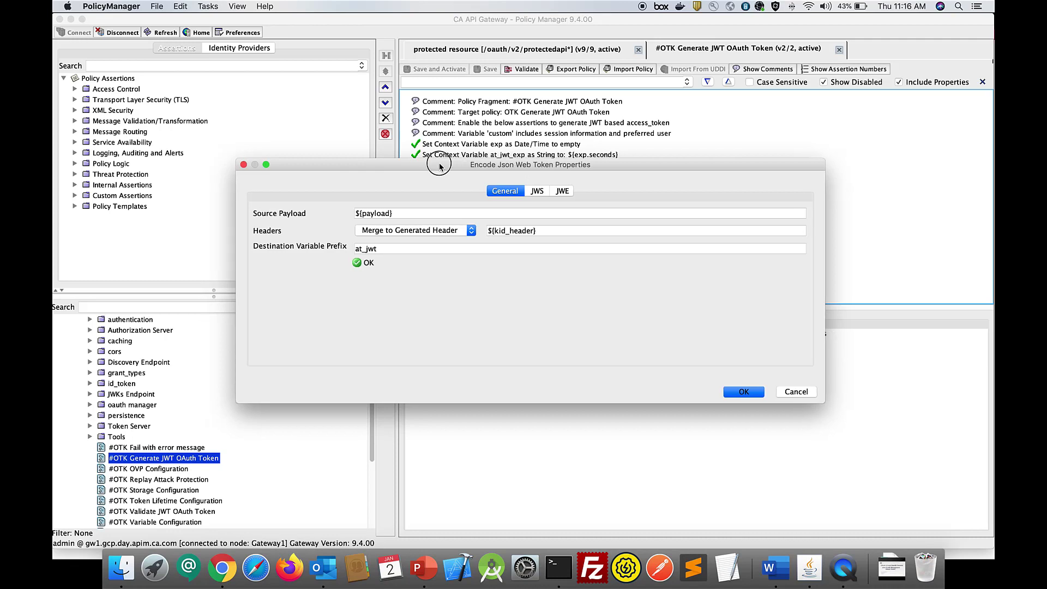
pyautogui.click(538, 191)
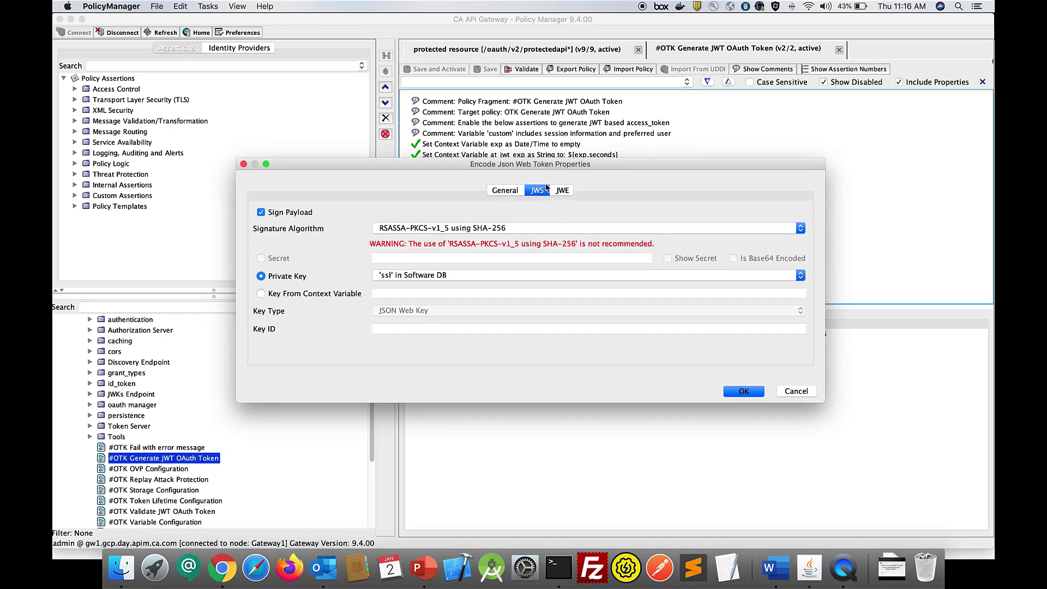
pyautogui.click(800, 229)
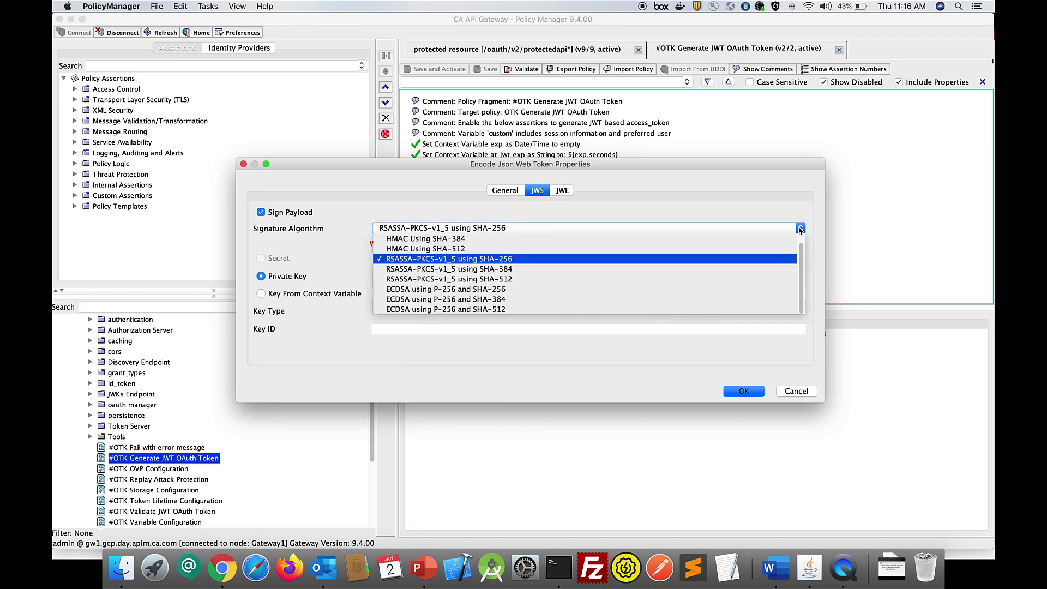
pyautogui.click(796, 211)
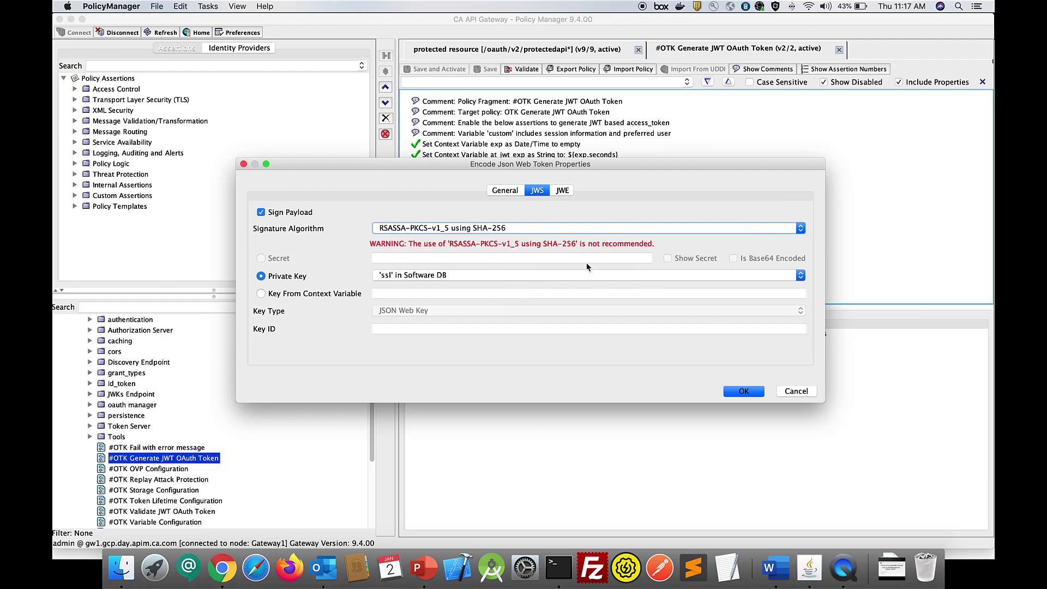
# - Try Key From Context Variable as the JWS signing key source, review its key types, and restore the Private Key option
pyautogui.click(261, 293)
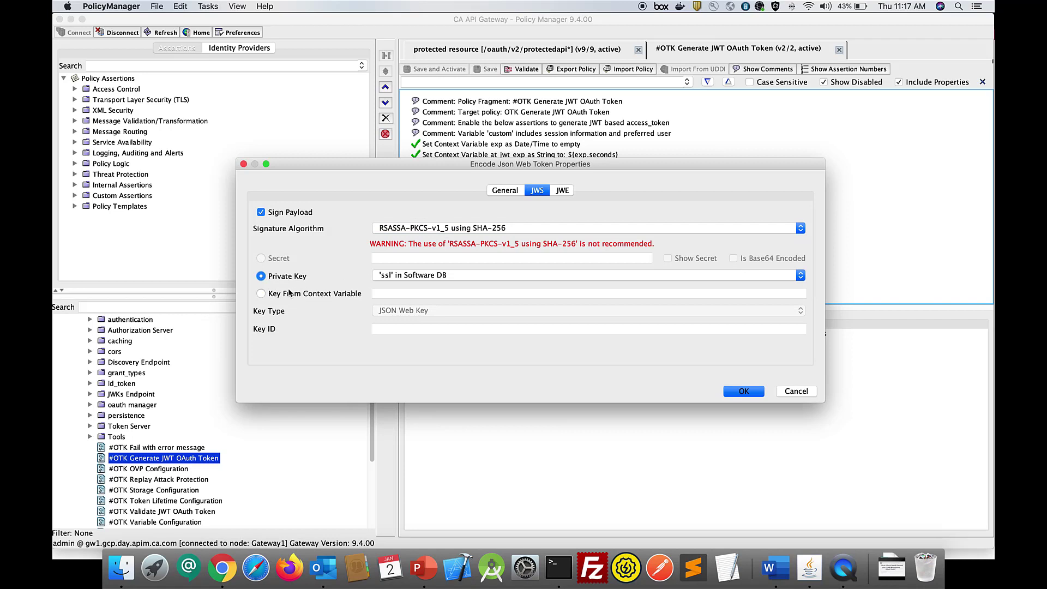
pyautogui.click(261, 295)
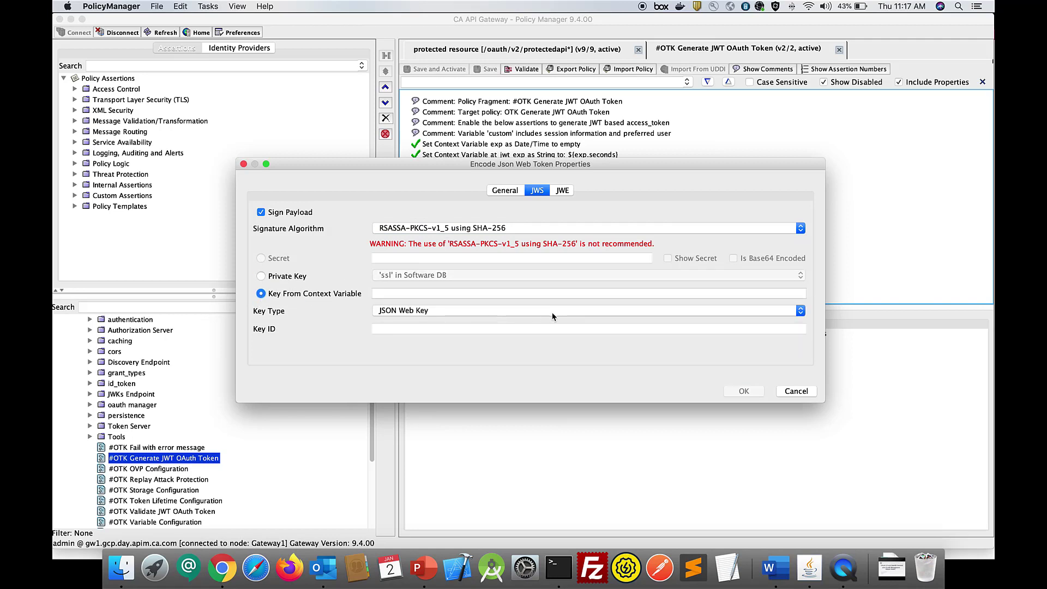
pyautogui.click(800, 311)
pyautogui.click(799, 312)
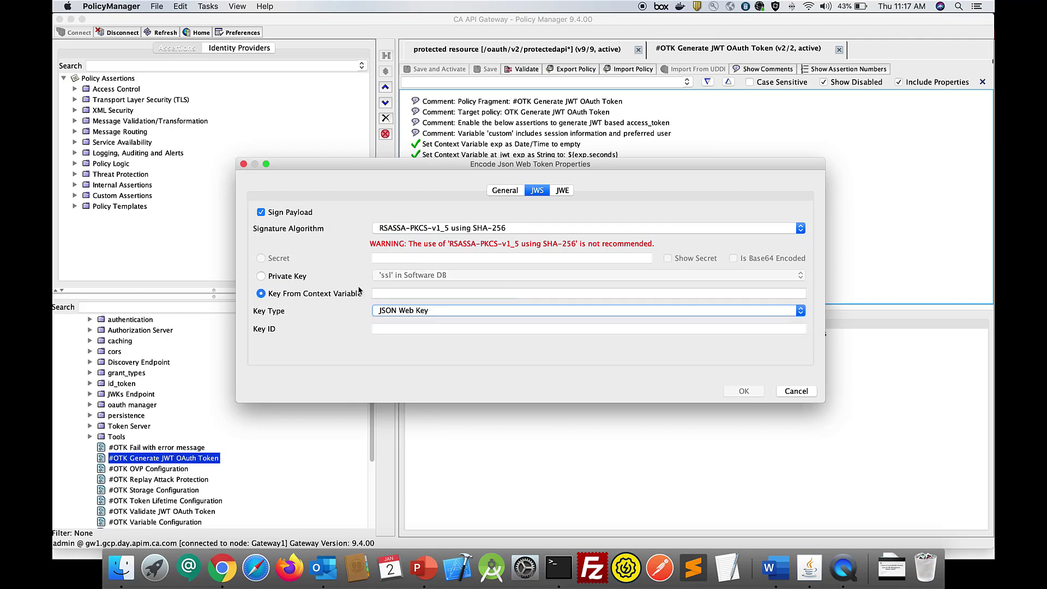
pyautogui.click(261, 276)
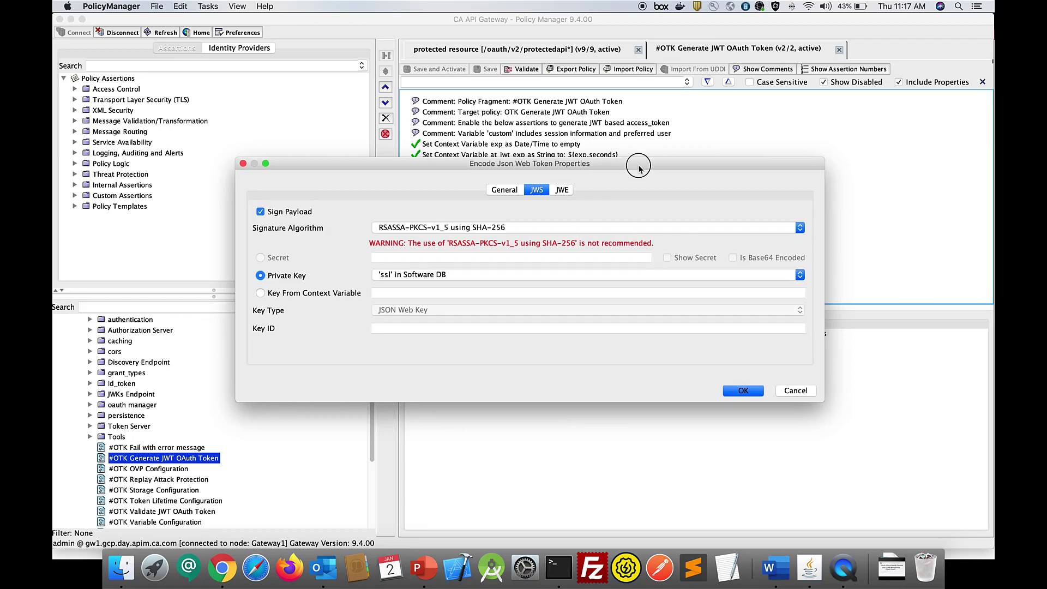
# - Try JWE payload encryption, review its key management, content encryption and key type choices, and cancel the Encode Json Web Token properties
pyautogui.moveTo(636, 164); pyautogui.dragTo(630, 148)
pyautogui.click(557, 177)
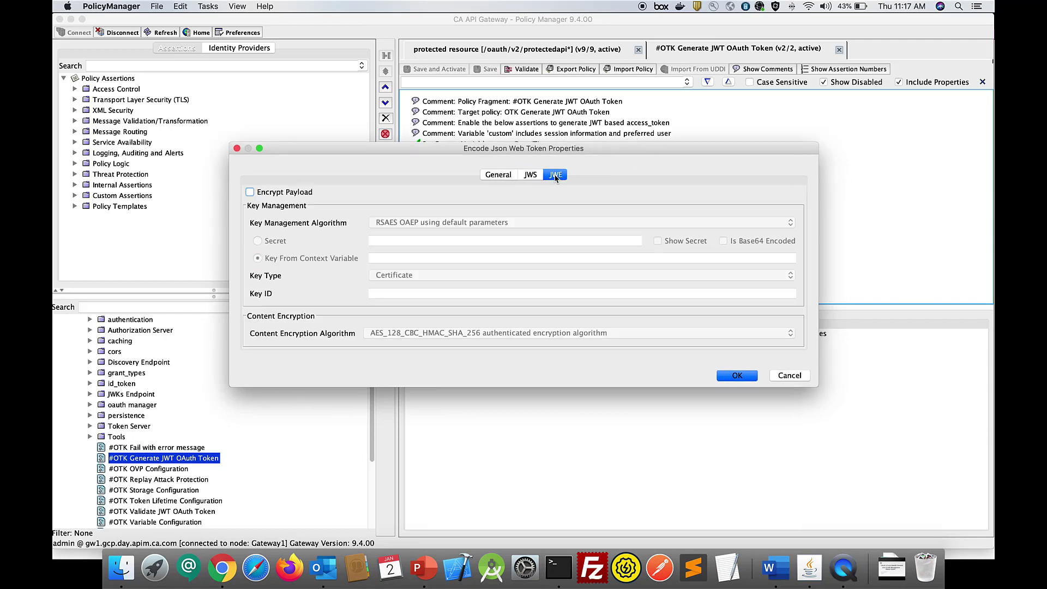
pyautogui.click(249, 192)
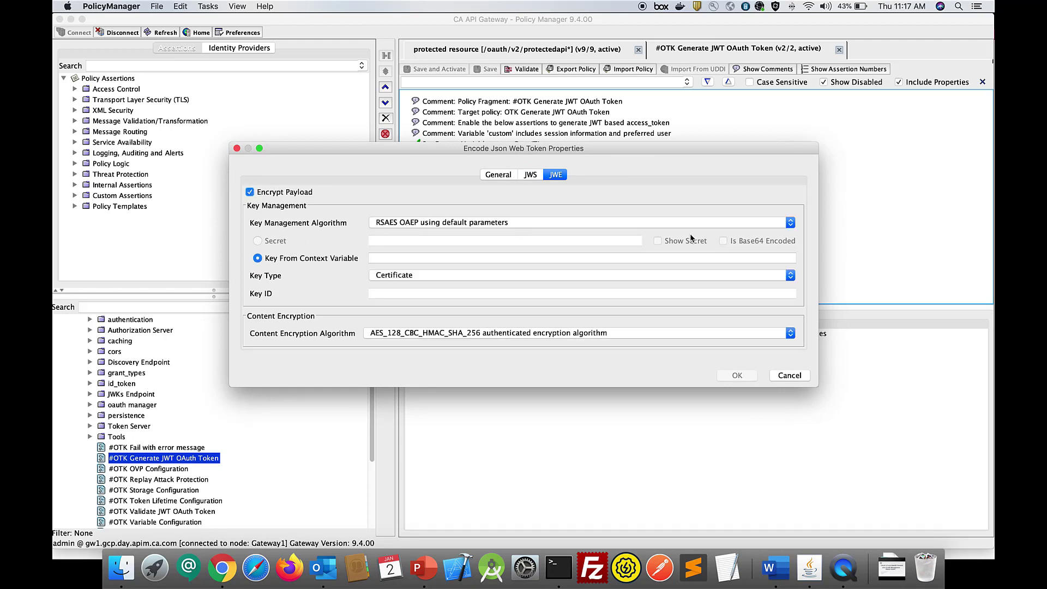
pyautogui.click(791, 224)
pyautogui.click(789, 223)
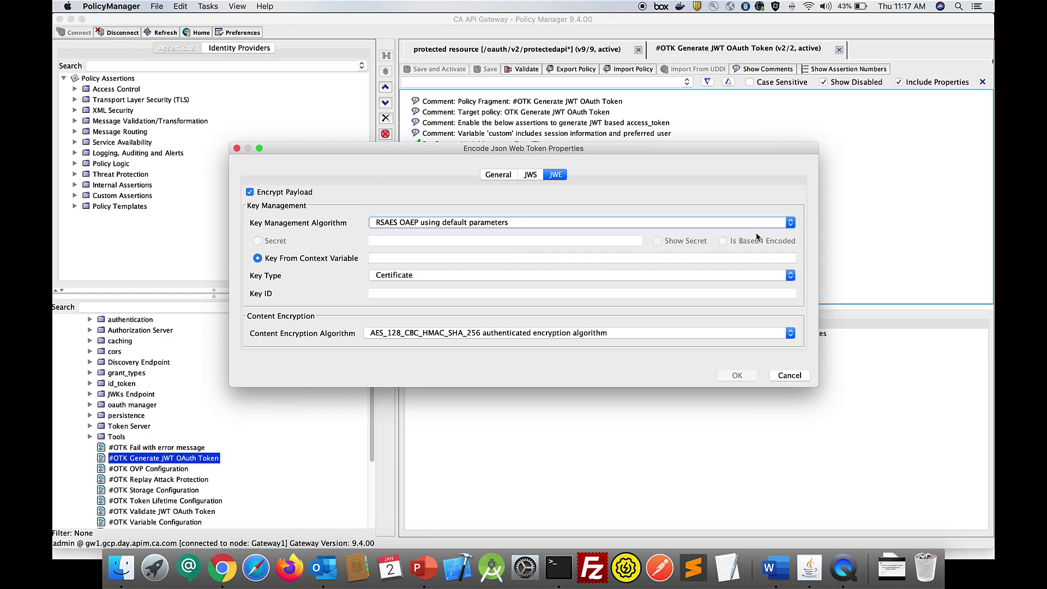
pyautogui.click(794, 336)
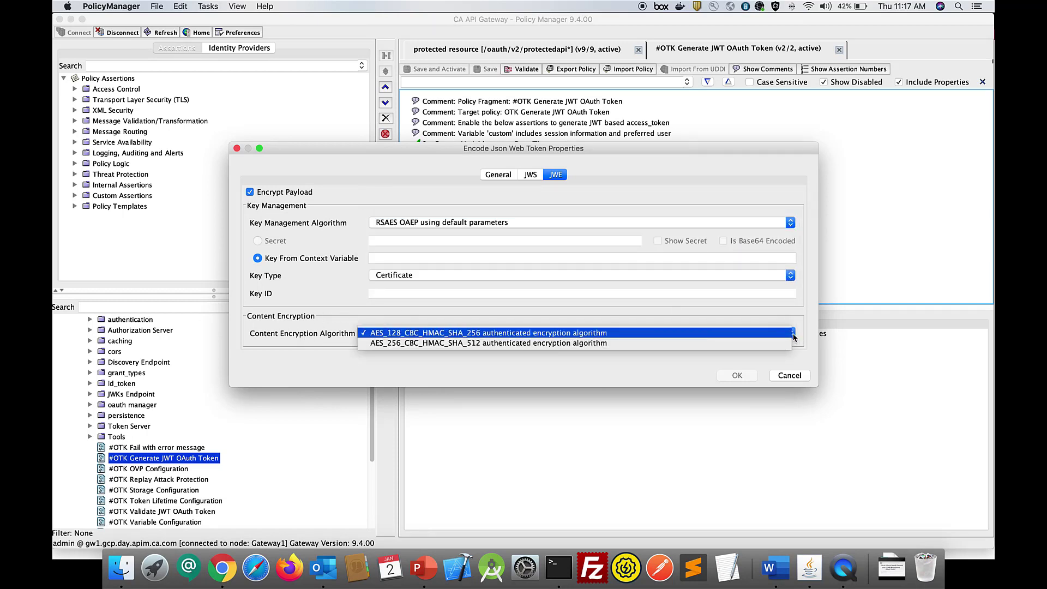
pyautogui.click(793, 336)
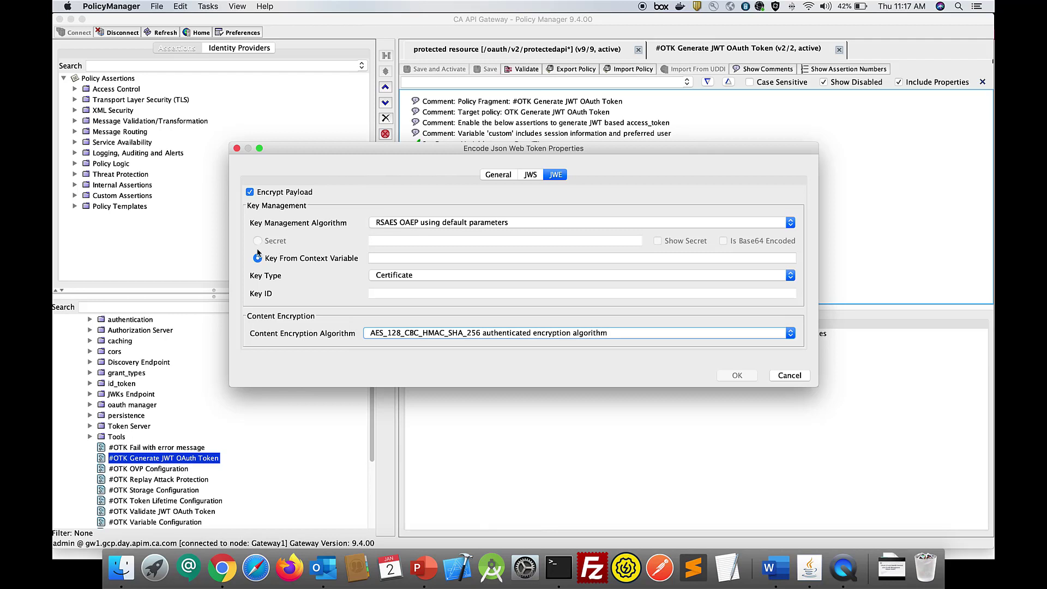
pyautogui.click(409, 276)
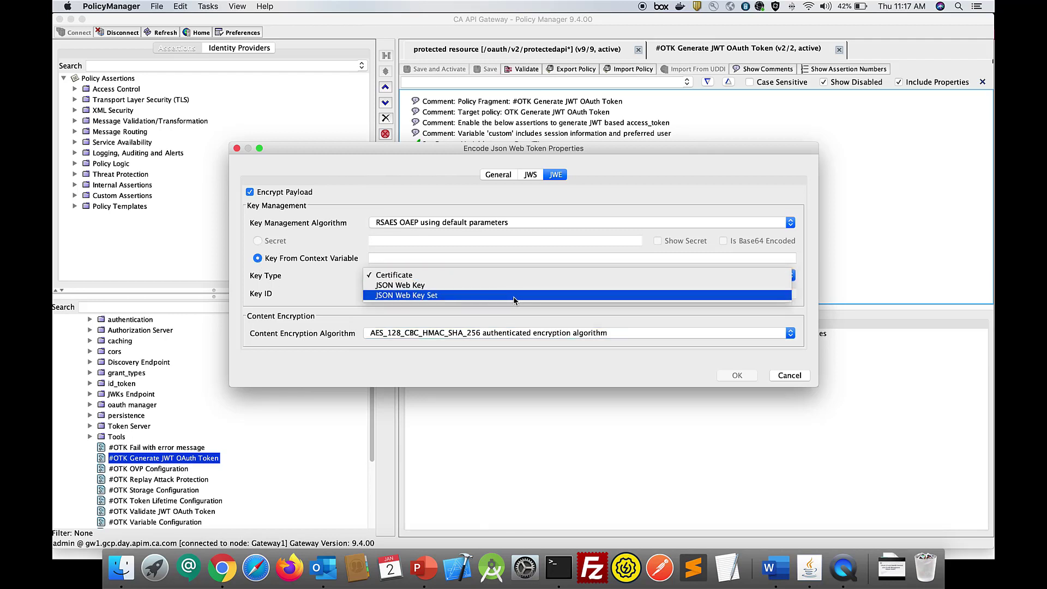
pyautogui.click(289, 258)
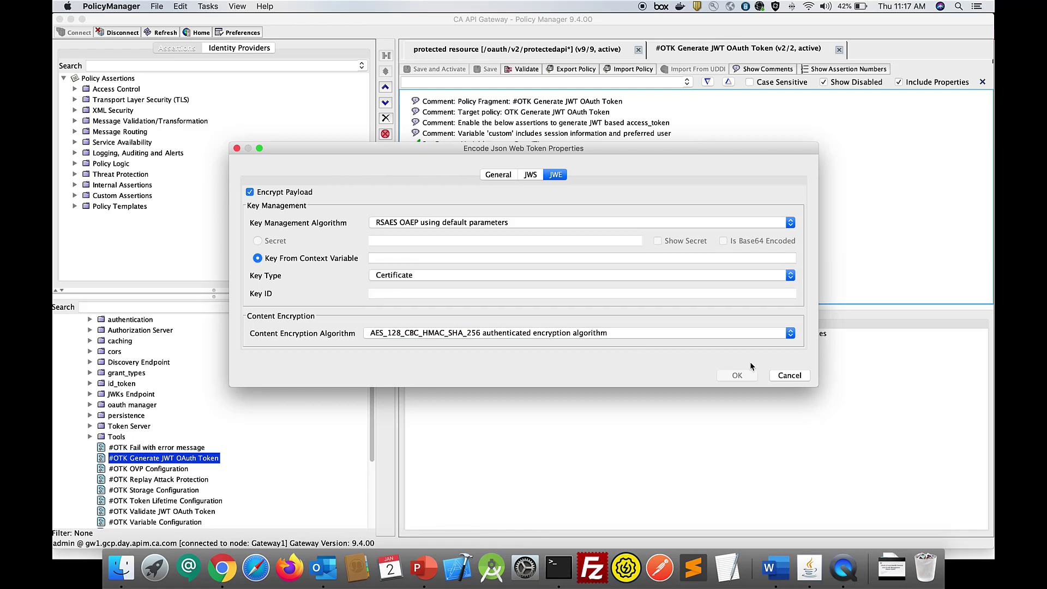
pyautogui.click(534, 175)
pyautogui.click(790, 375)
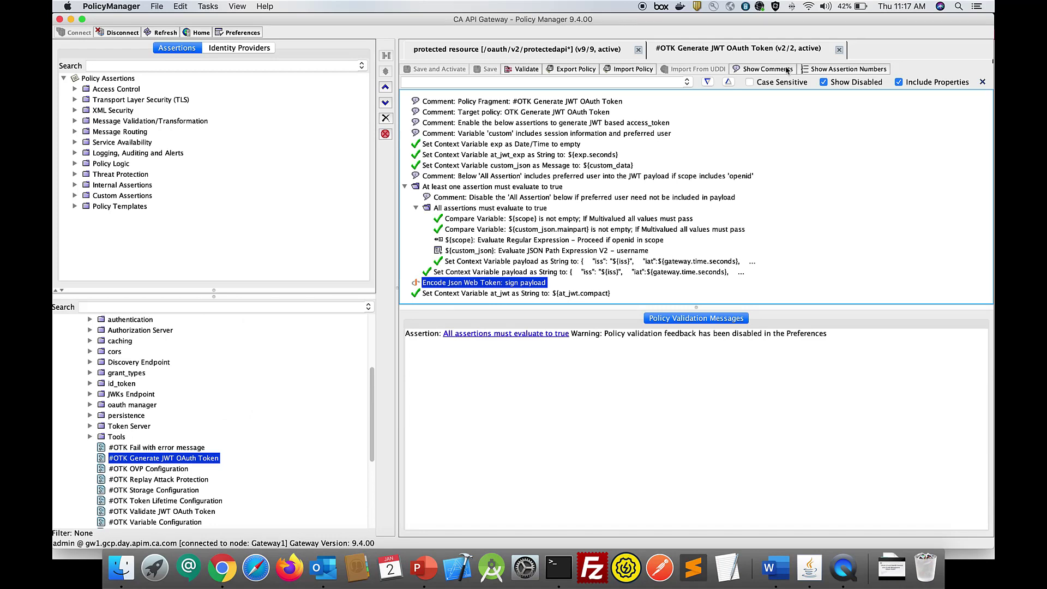
# - Switch to the OAuth 2.0 Test Client, initiate a new handshake, log in as oauthuser with the account password, and grant access
pyautogui.press('super+Tab')
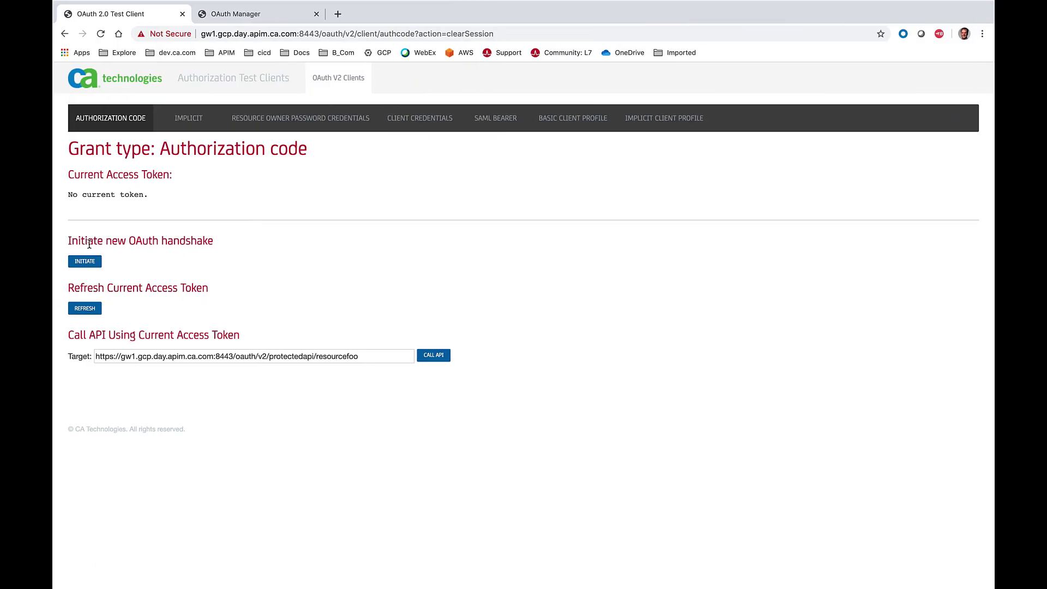
pyautogui.click(85, 261)
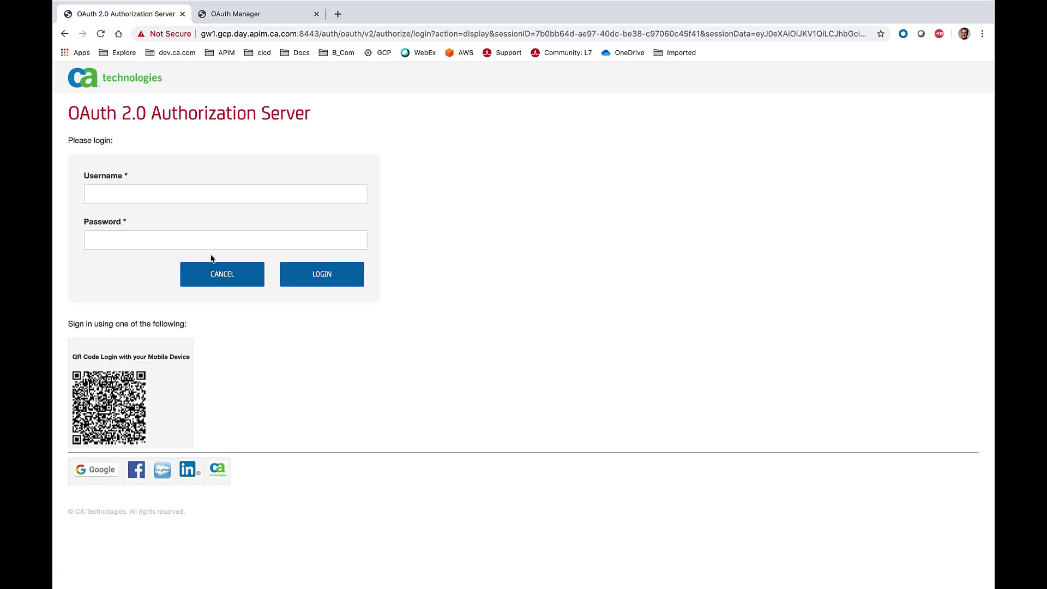
pyautogui.click(146, 194)
pyautogui.write('oaut')
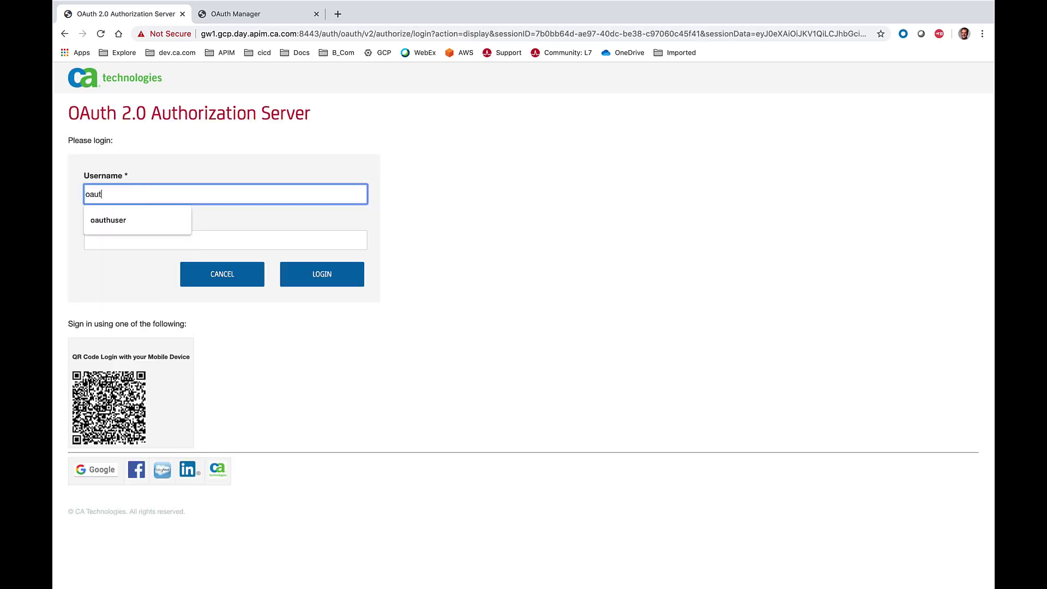
pyautogui.write('huser')
pyautogui.click(150, 243)
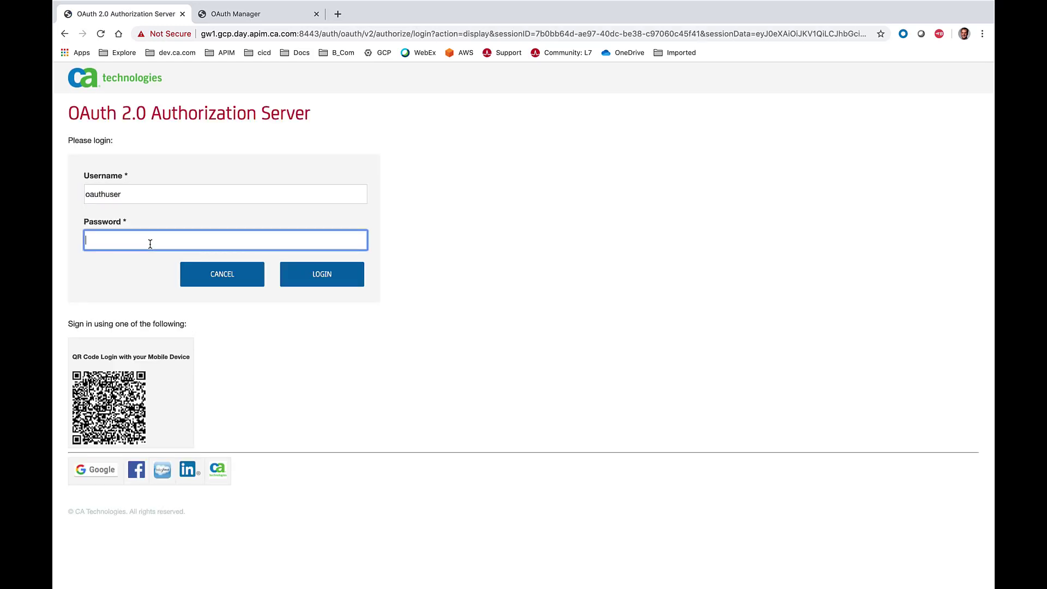
pyautogui.click(319, 277)
pyautogui.click(235, 249)
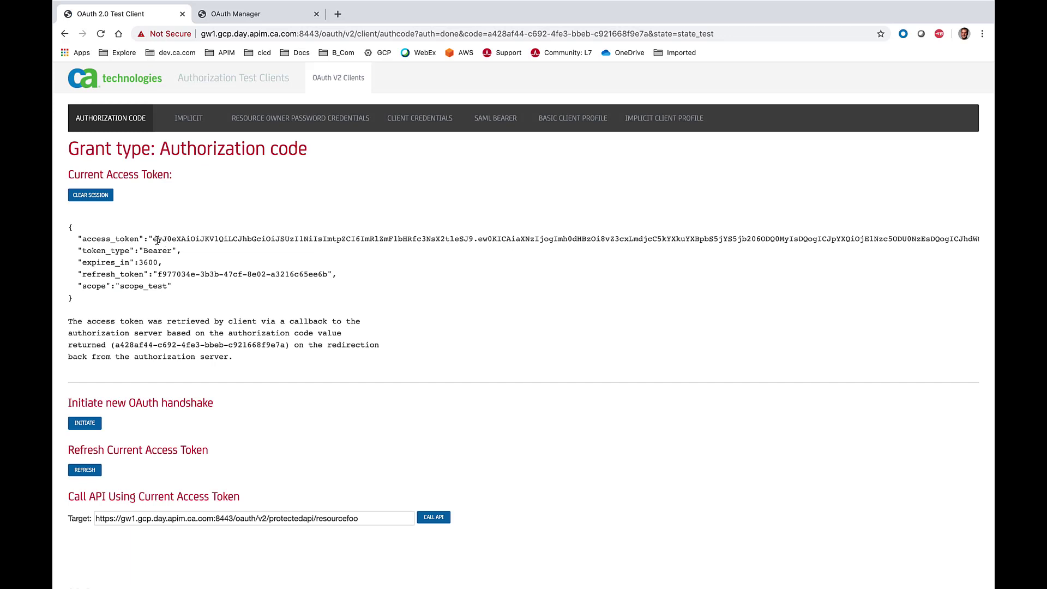
# - Highlight the full value of the newly issued access token and call the protected API with it
pyautogui.moveTo(152, 238); pyautogui.dragTo(984, 244)
pyautogui.hscroll(-15, 191, 285)
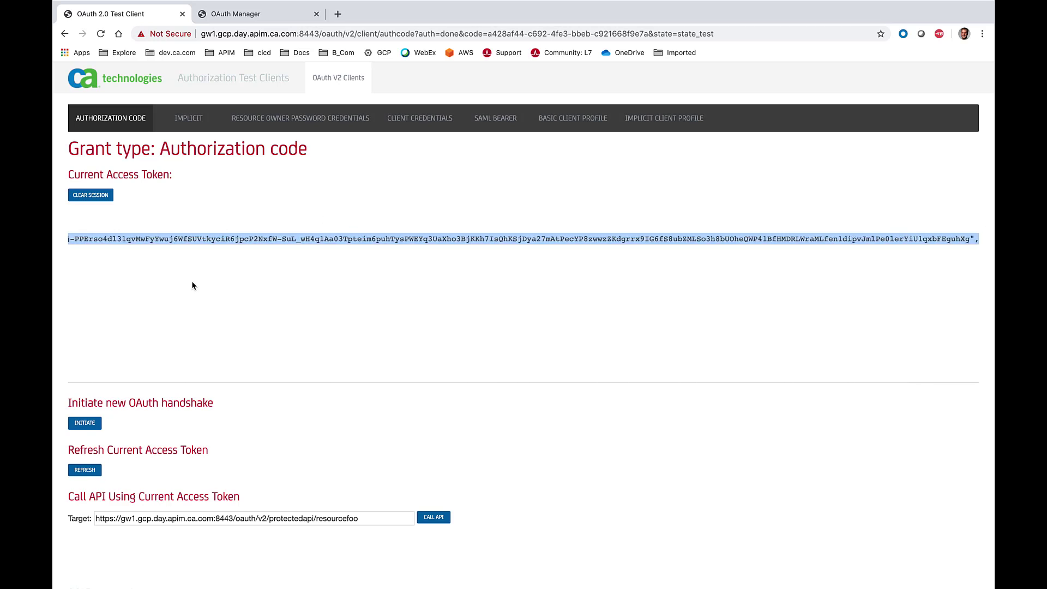
pyautogui.scroll(-1, 316, 275)
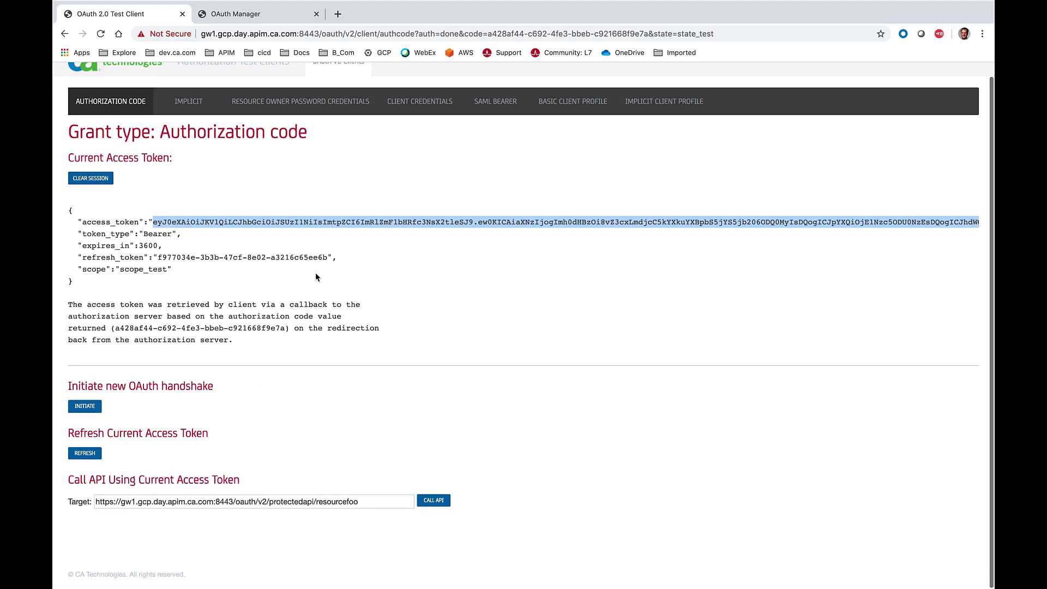
pyautogui.click(434, 503)
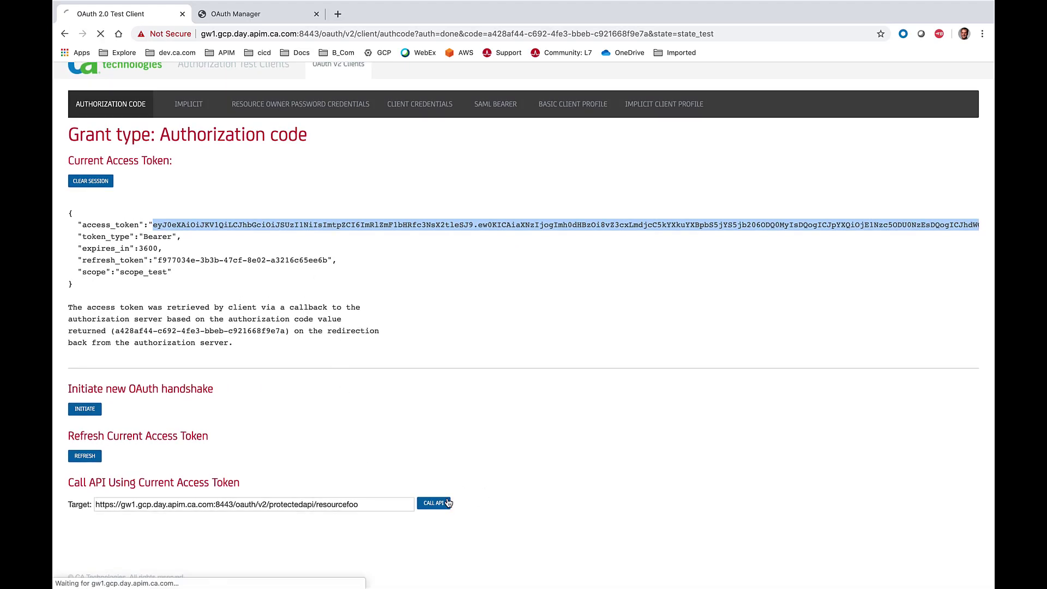
# - Examine the API response, highlight its client_id value, and switch to Microsoft PowerPoint
pyautogui.scroll(-4, 447, 498)
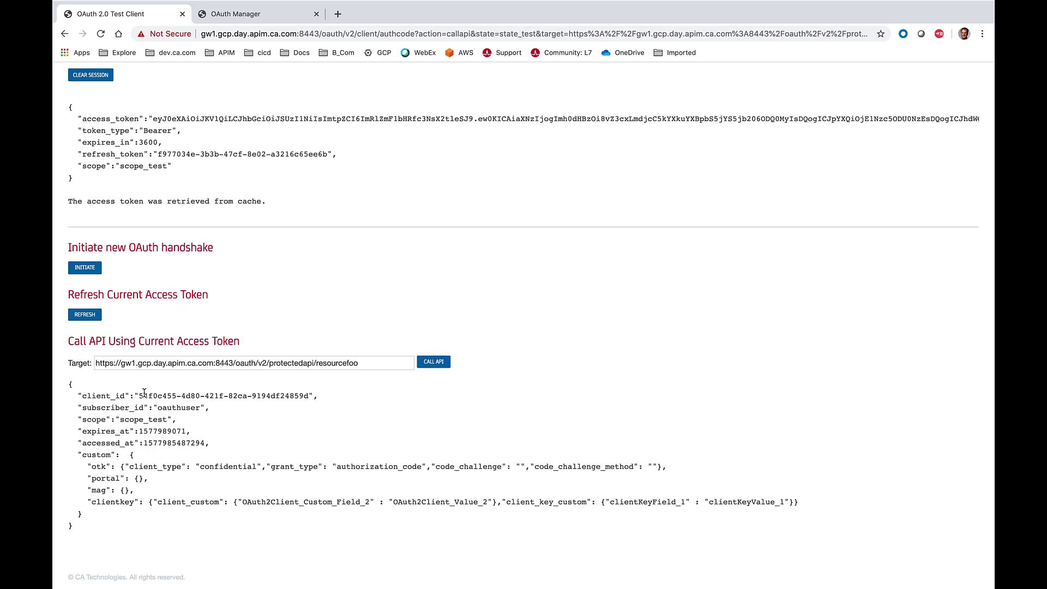
pyautogui.moveTo(144, 393); pyautogui.dragTo(314, 394)
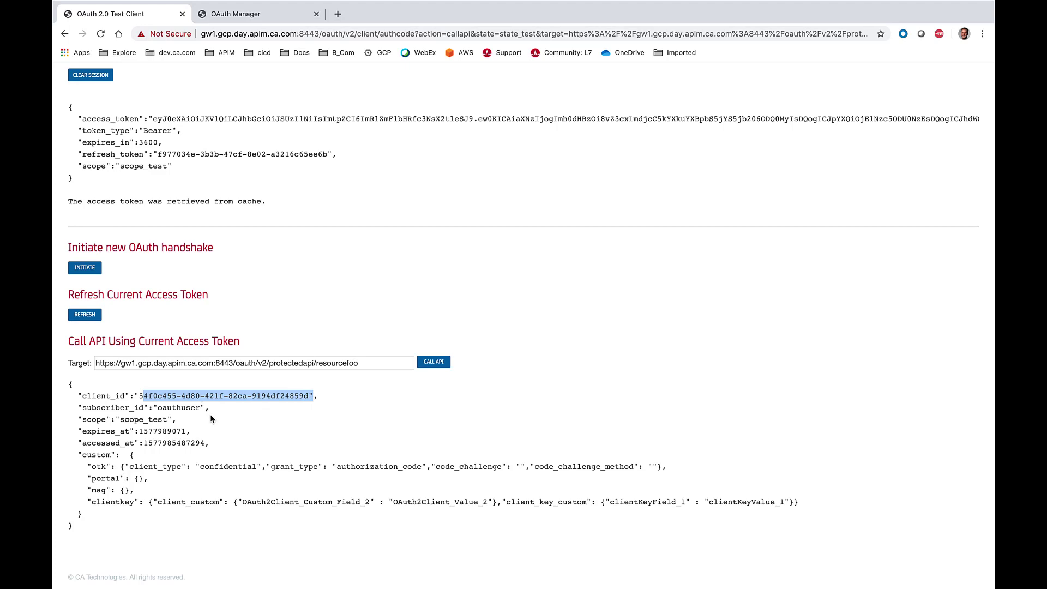
pyautogui.press('super+Tab')
pyautogui.press('super+Tab')
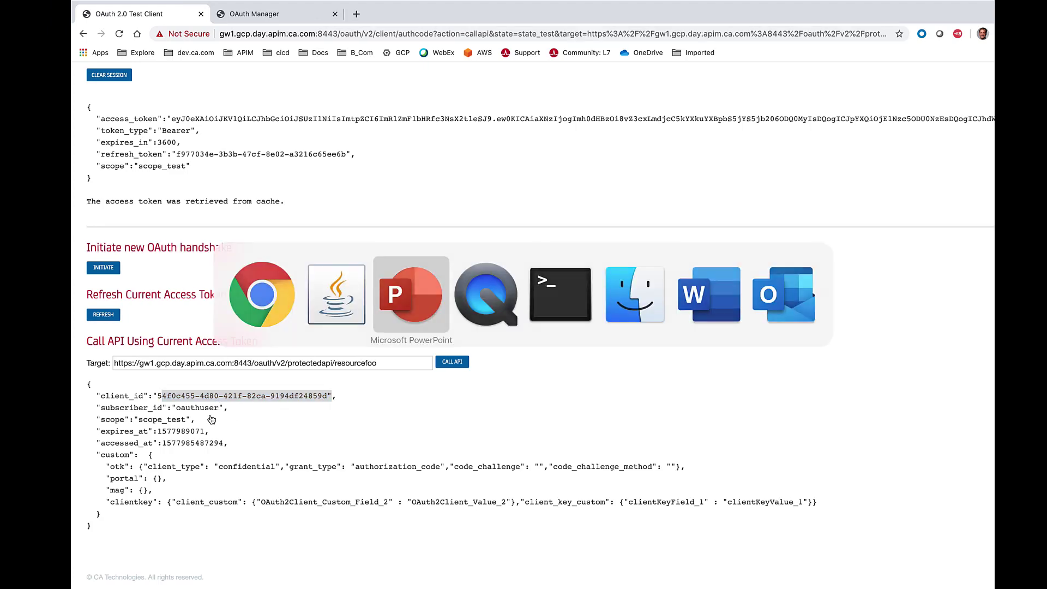